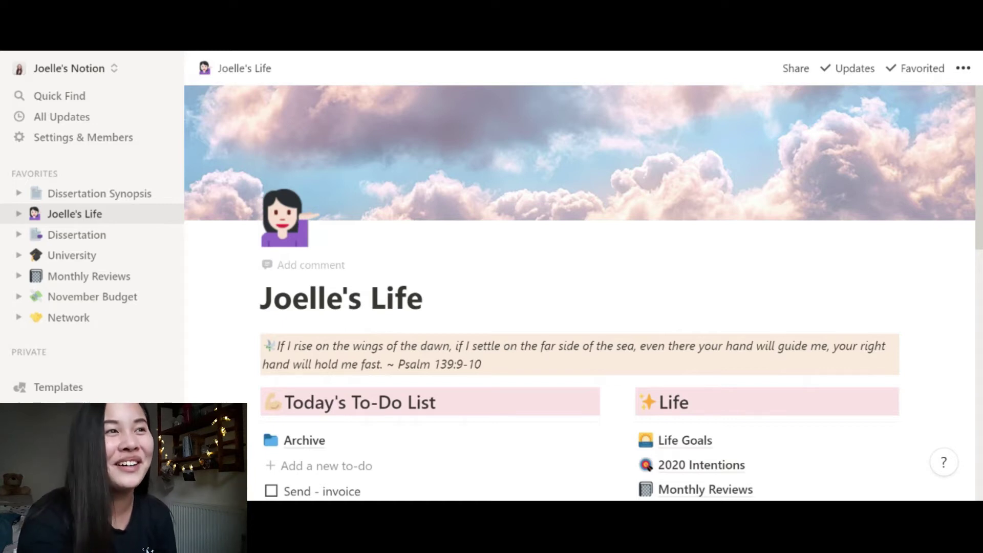
scroll(578, 291, "down", 5)
scroll(578, 292, "up", 3)
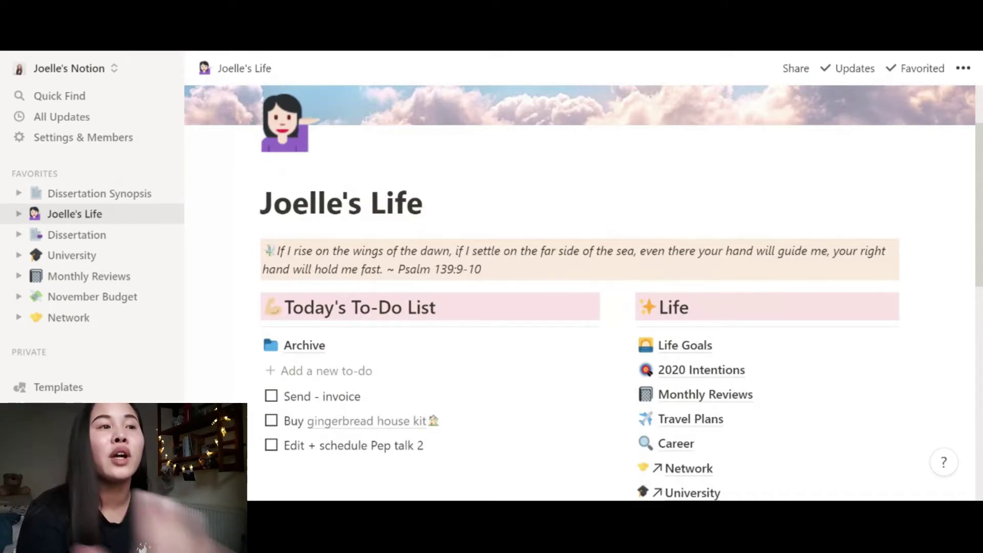
scroll(578, 292, "up", 2)
scroll(579, 292, "down", 4)
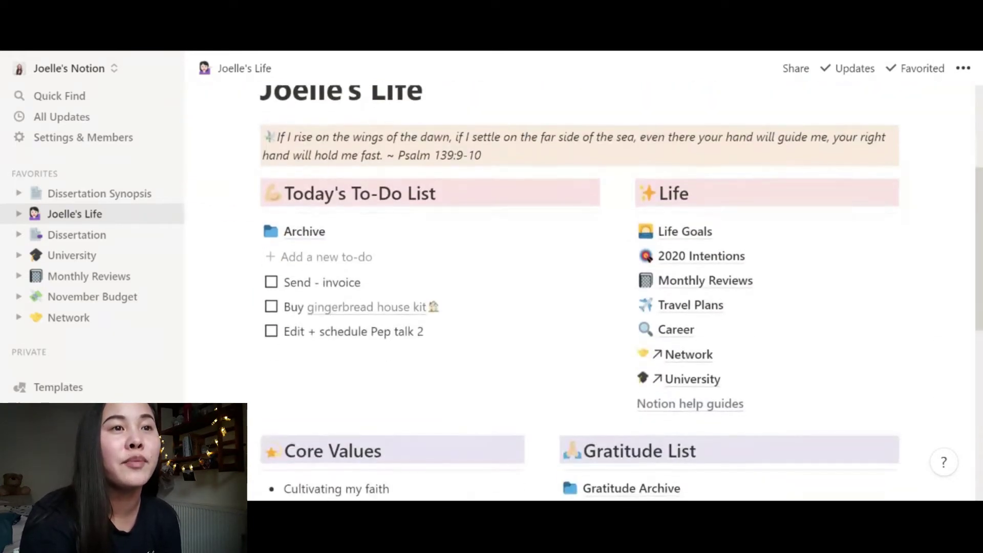
scroll(579, 291, "down", 6)
scroll(579, 292, "up", 6)
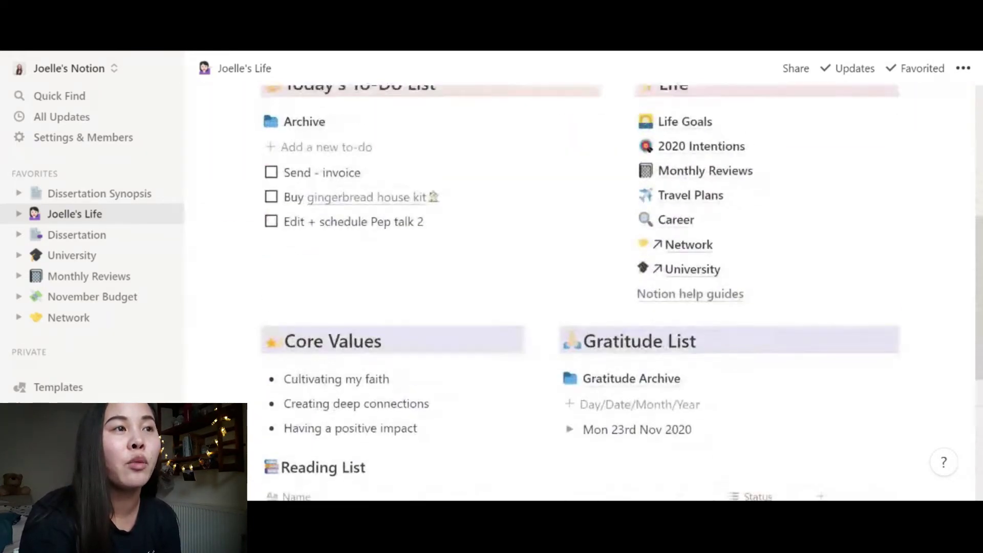
scroll(578, 291, "up", 2)
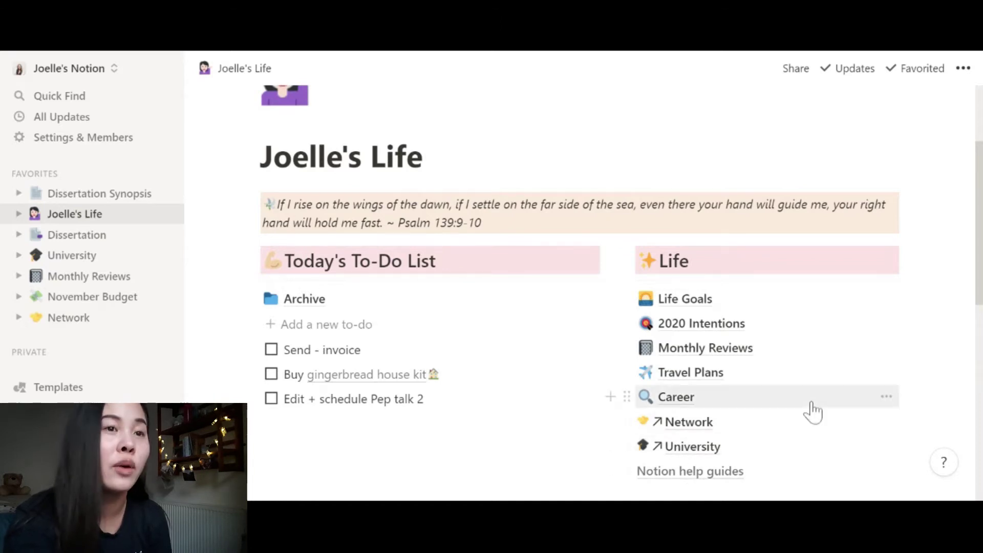
scroll(811, 409, "down", 1)
scroll(813, 412, "down", 3)
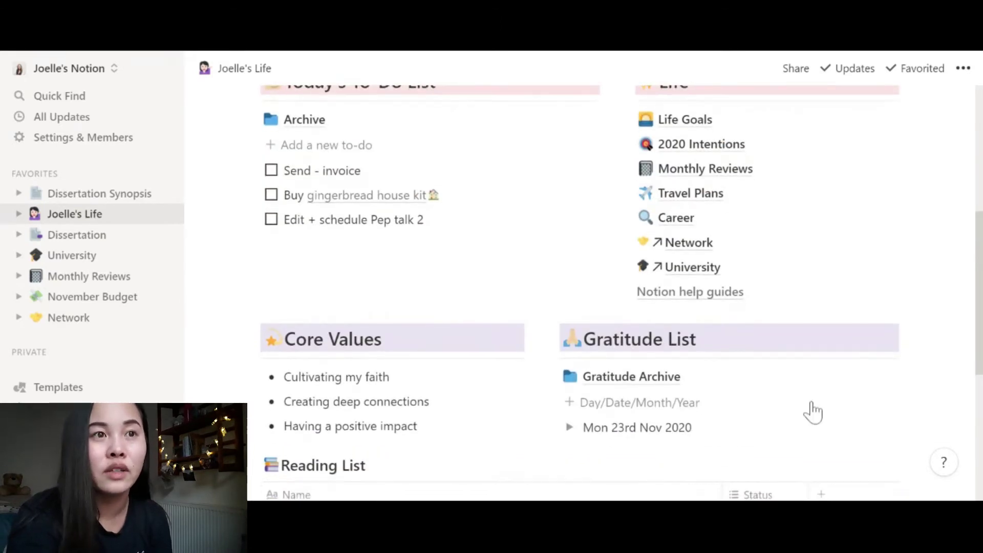
scroll(813, 412, "down", 1)
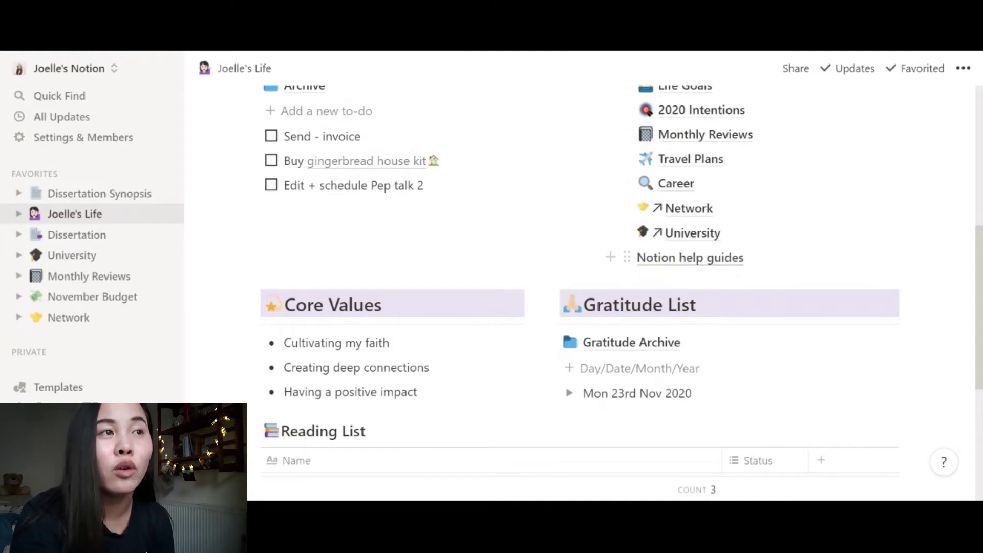
scroll(582, 248, "up", 4)
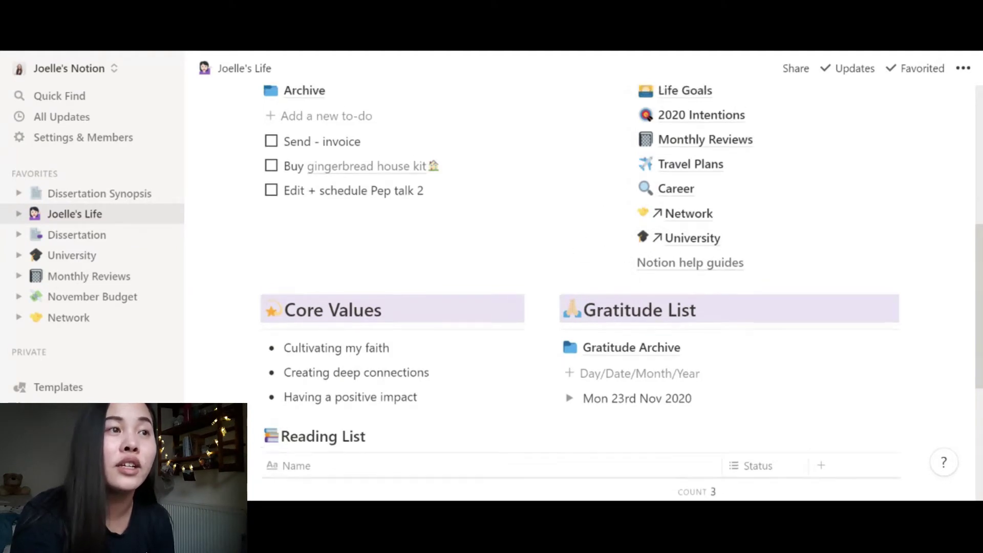
scroll(582, 248, "down", 5)
scroll(582, 248, "down", 3)
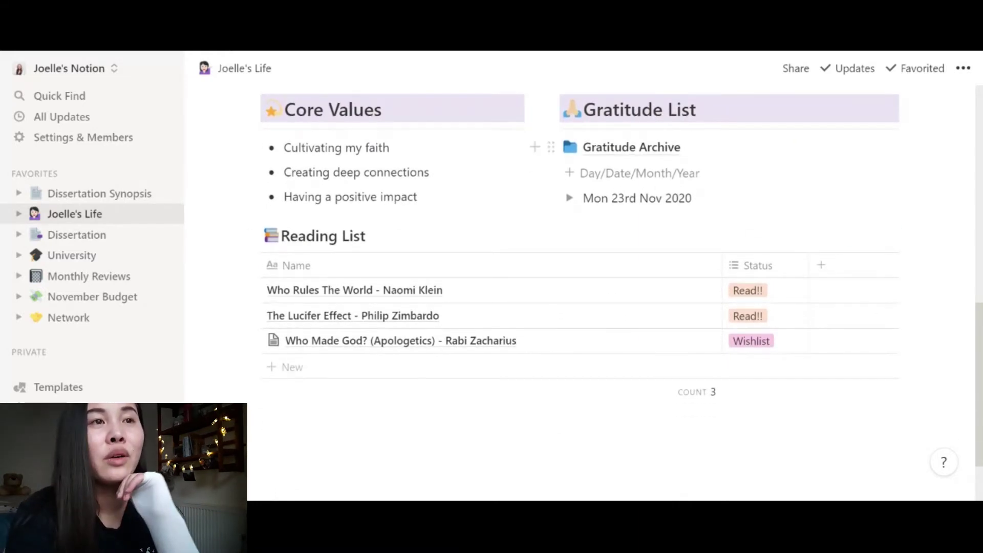
- Under Mon 23rd Nov 2020, add bullets 'having great conversations with my friend' and 'having a productive dissertation tutorial session'
scroll(568, 279, "up", 2)
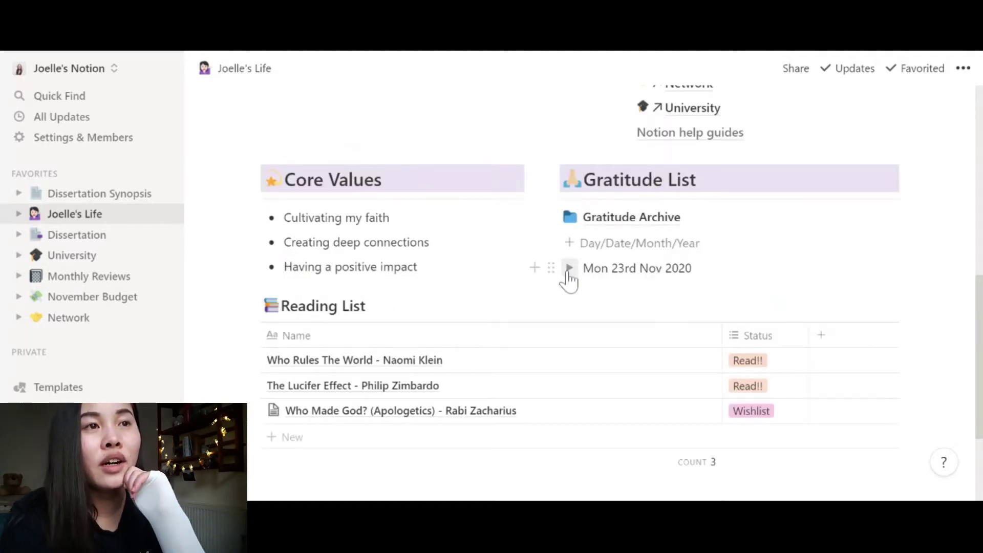
left_click(568, 267)
left_click(569, 268)
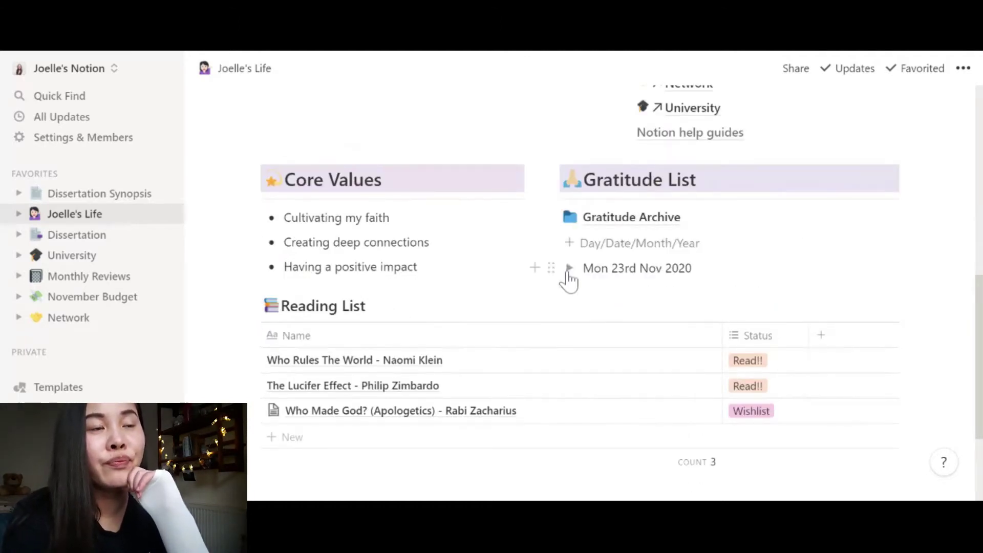
left_click(569, 267)
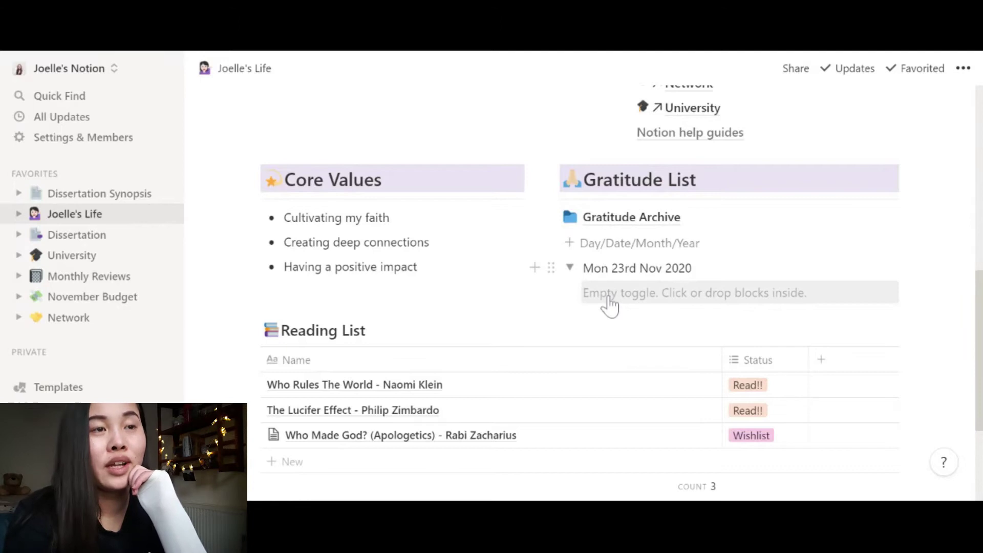
left_click(608, 299)
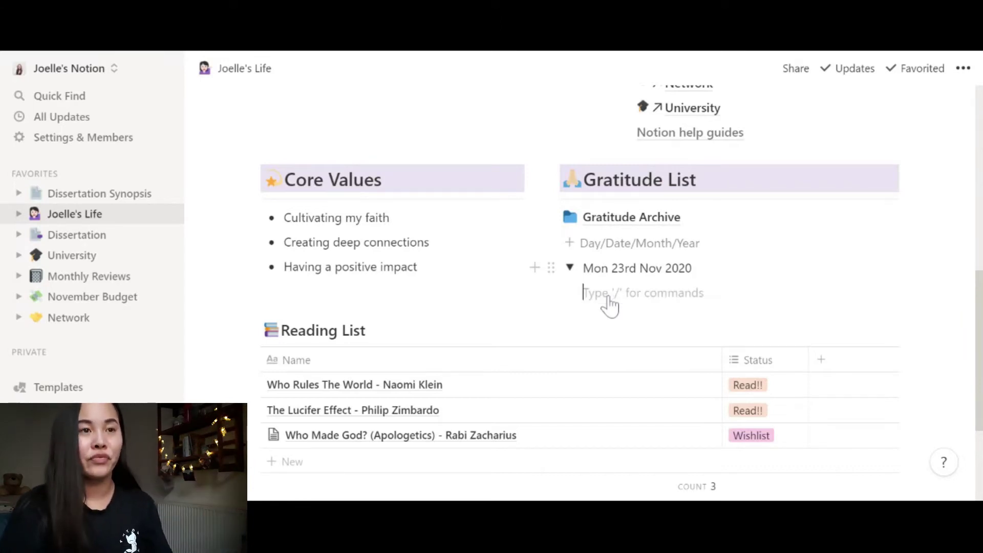
type("/bul")
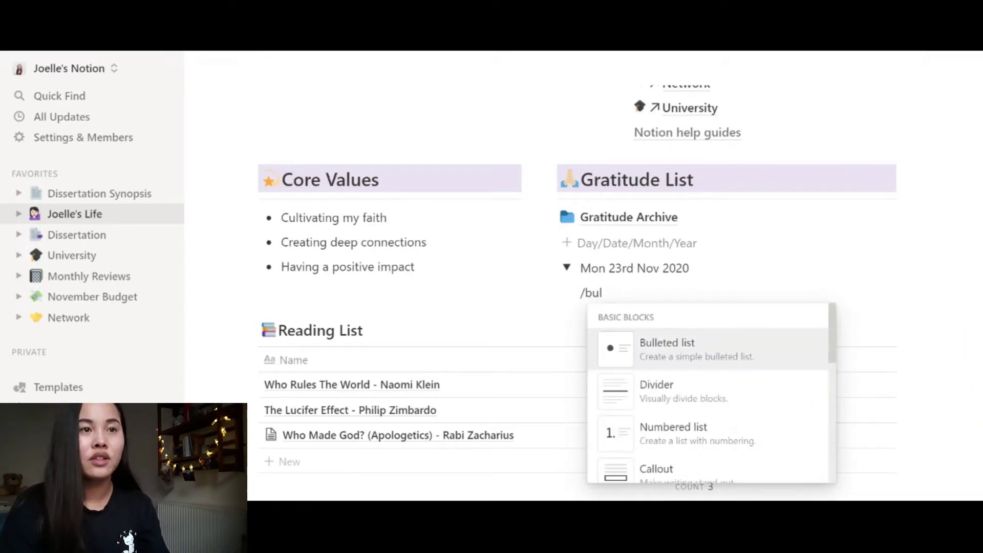
key("Return")
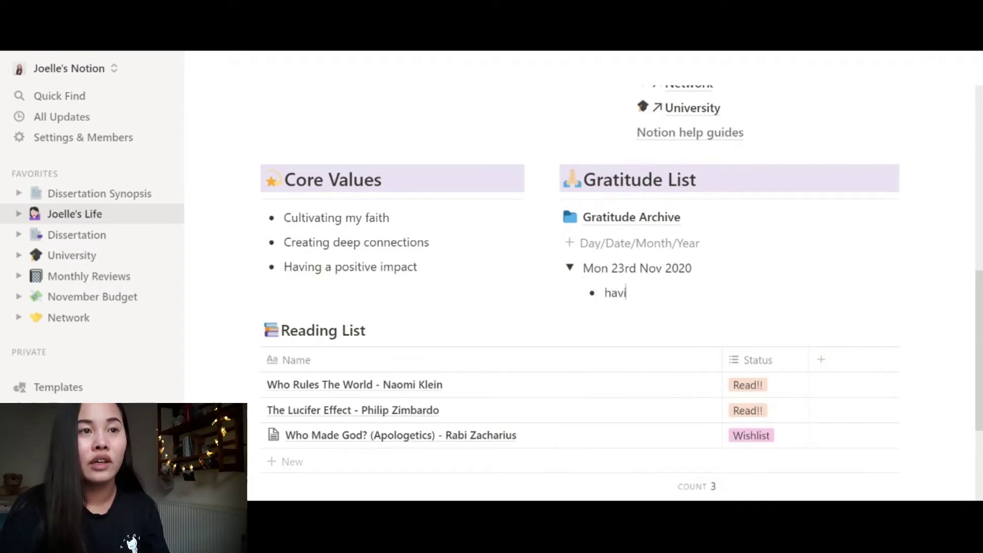
type("having great conversations")
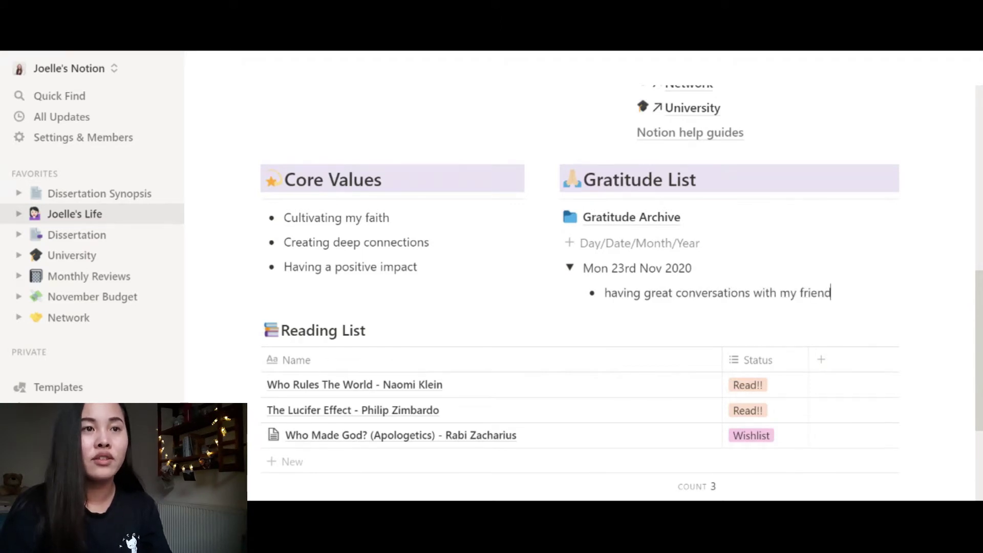
type(" with my friend")
key("Return")
type("having a produc")
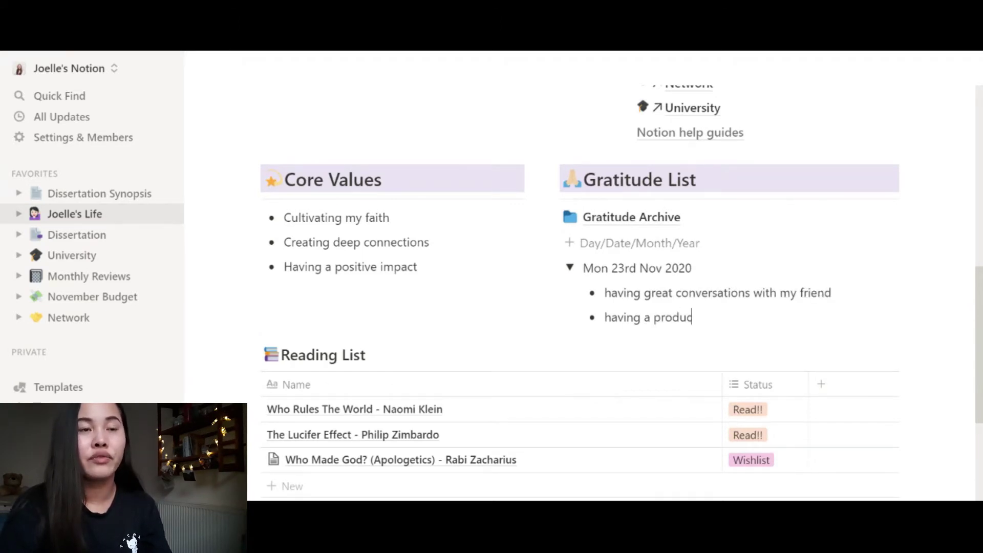
type("tive dissertation tutorial session")
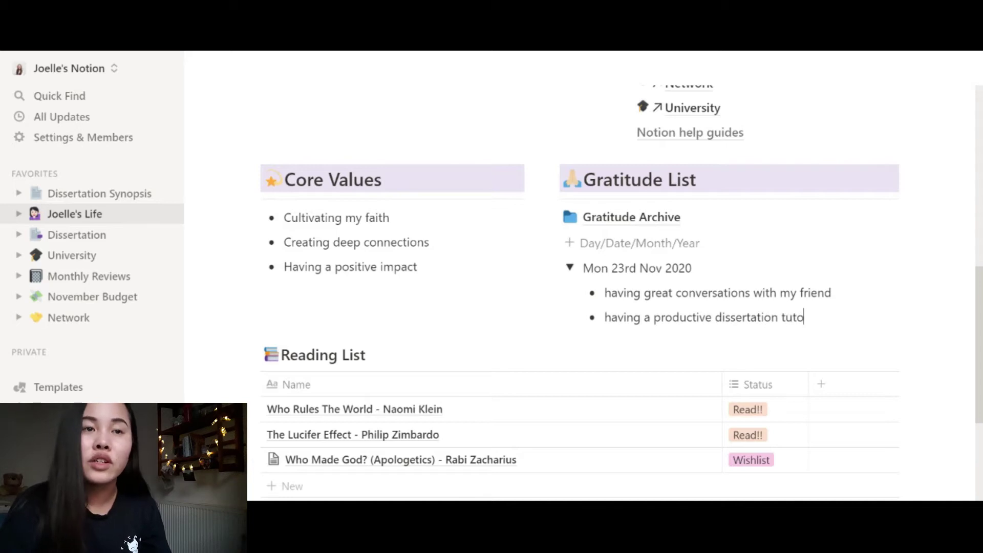
left_click(570, 267)
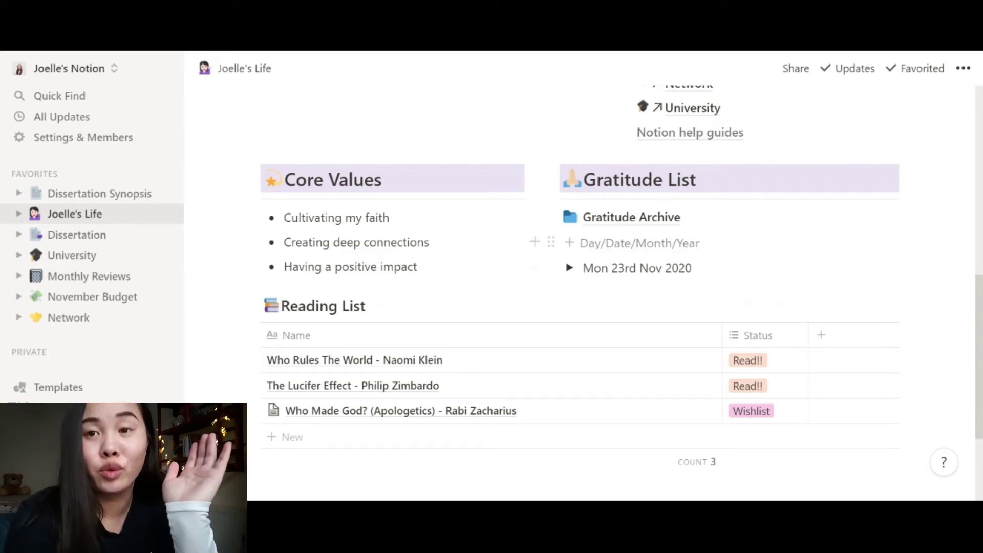
left_click(569, 267)
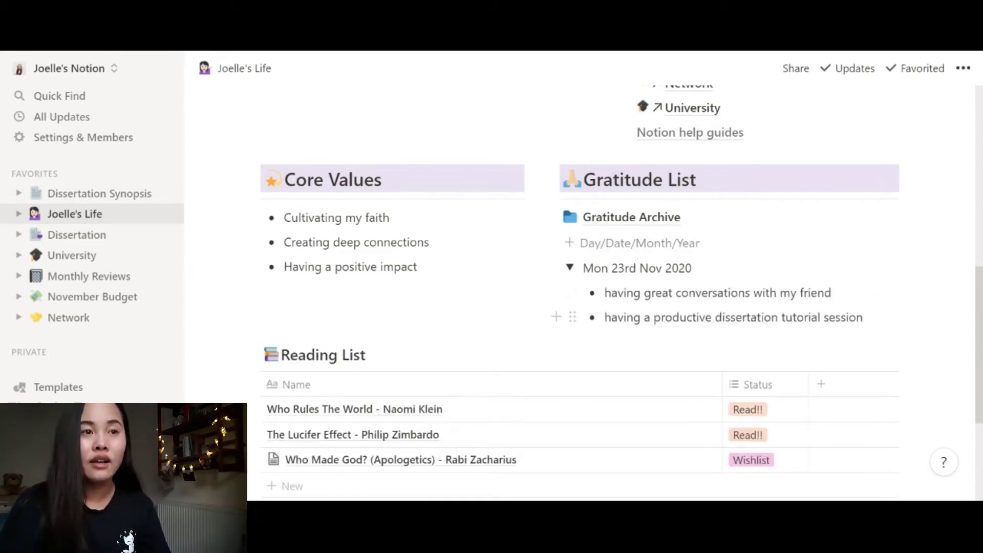
key("Return")
key("Return")
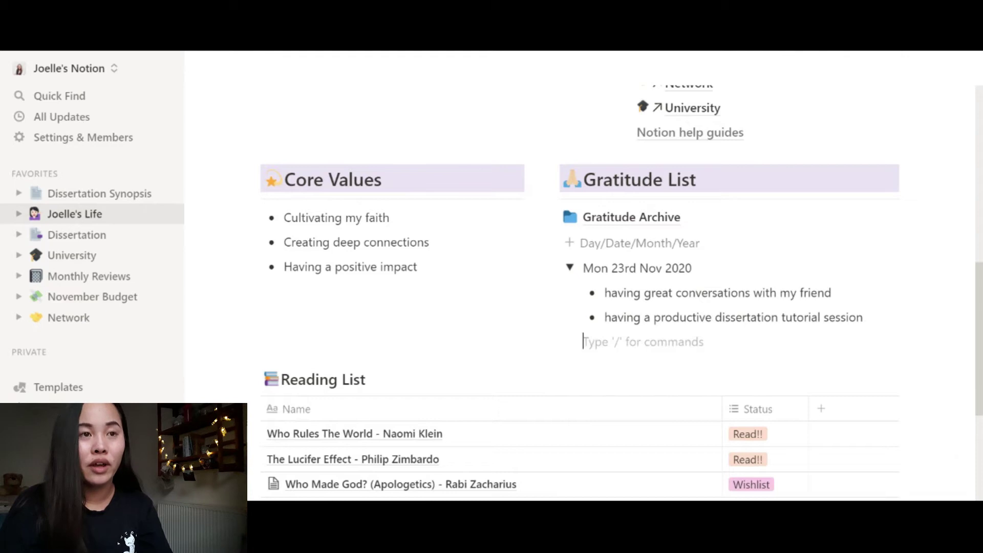
type("/")
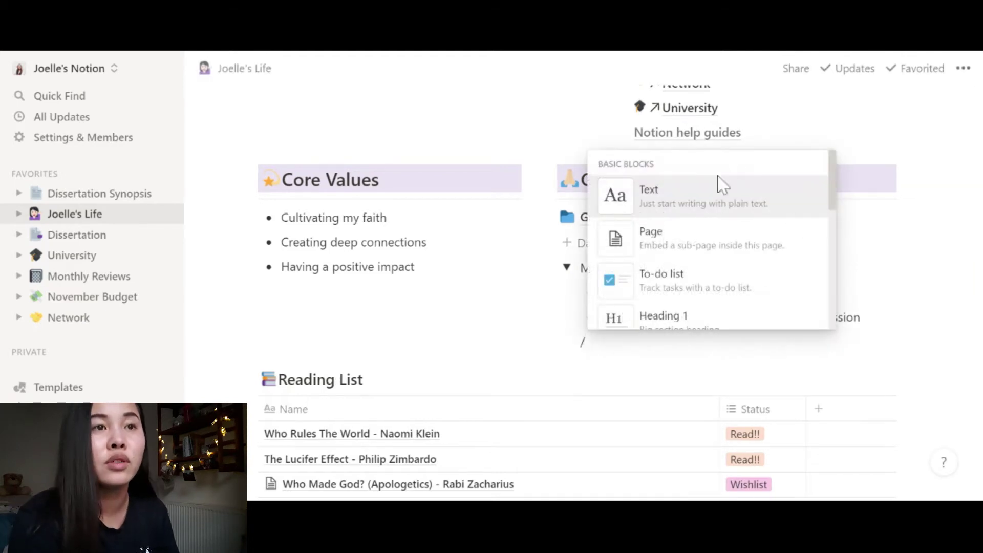
scroll(708, 237, "down", 5)
scroll(708, 237, "up", 5)
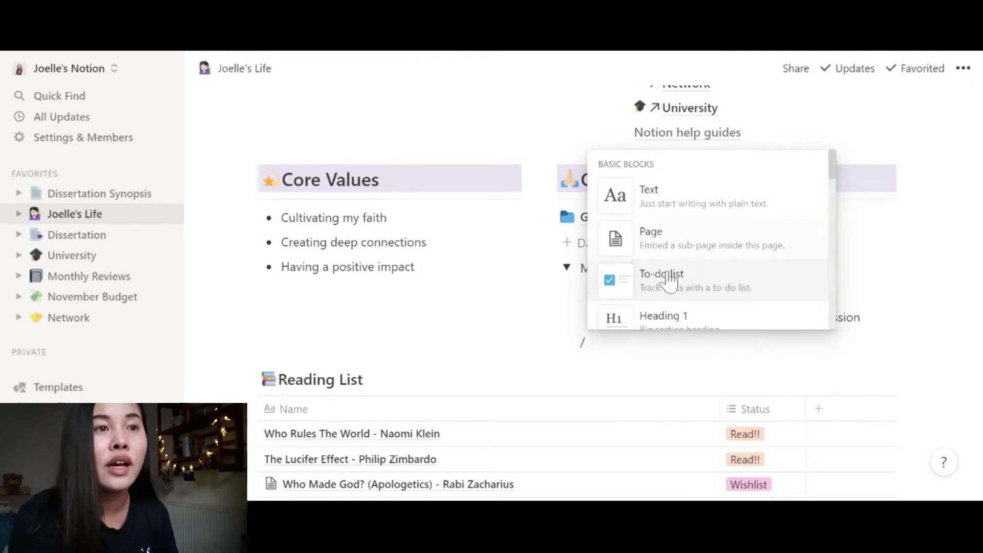
key("Escape")
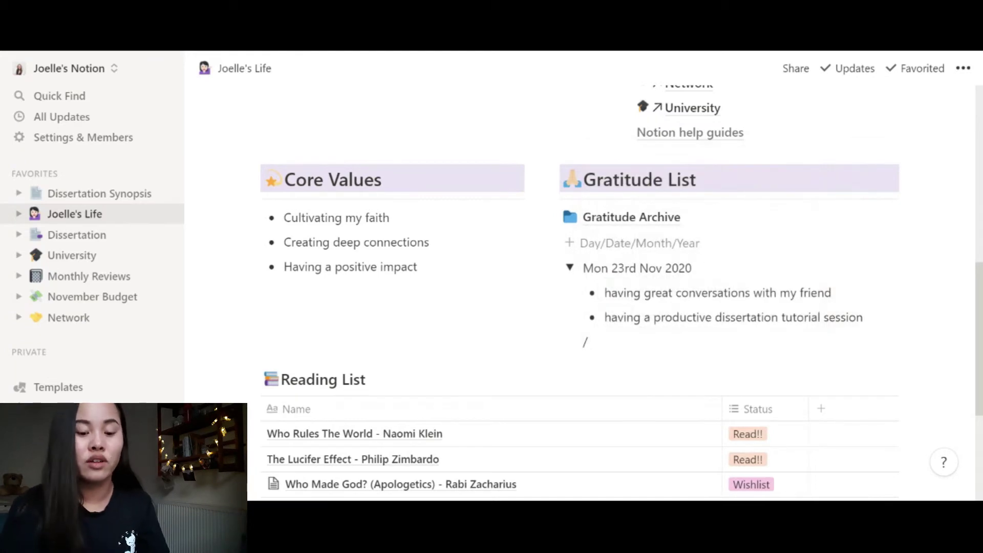
key("BackSpace")
type("/")
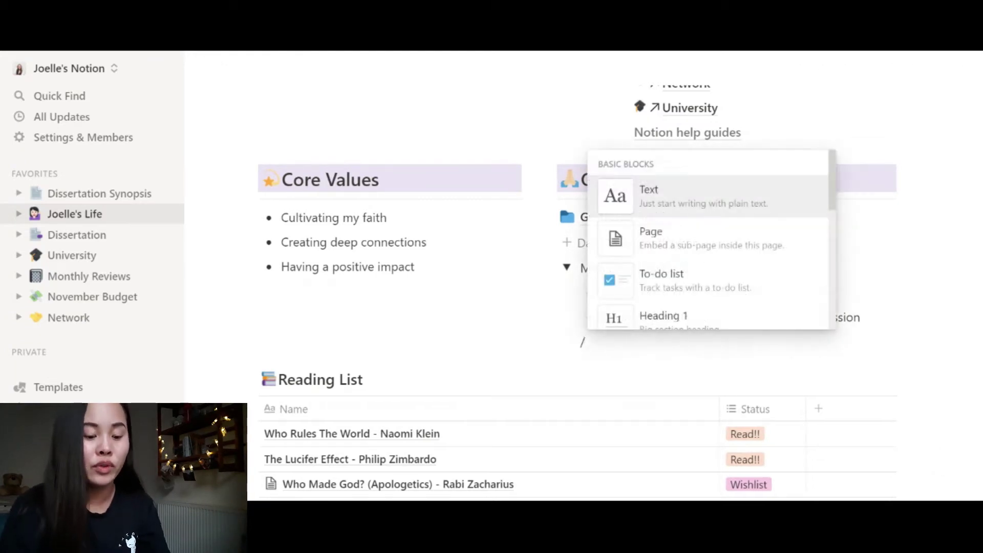
type("b")
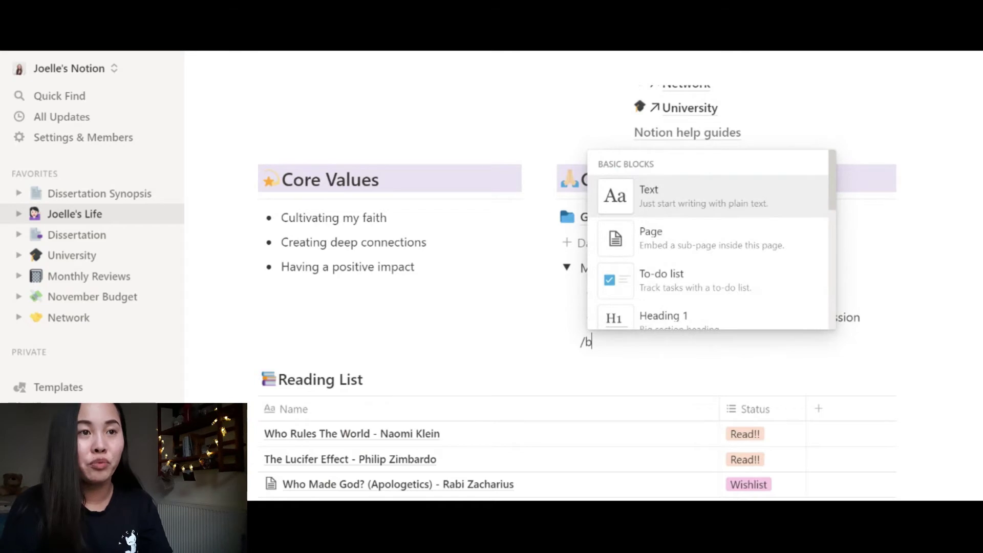
type("ullet")
key("Return")
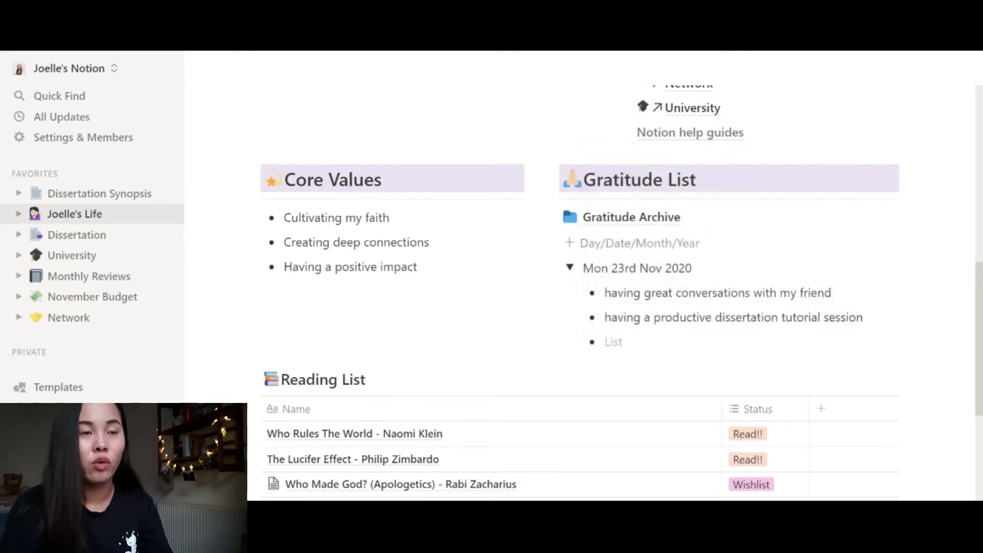
key("BackSpace")
type("/")
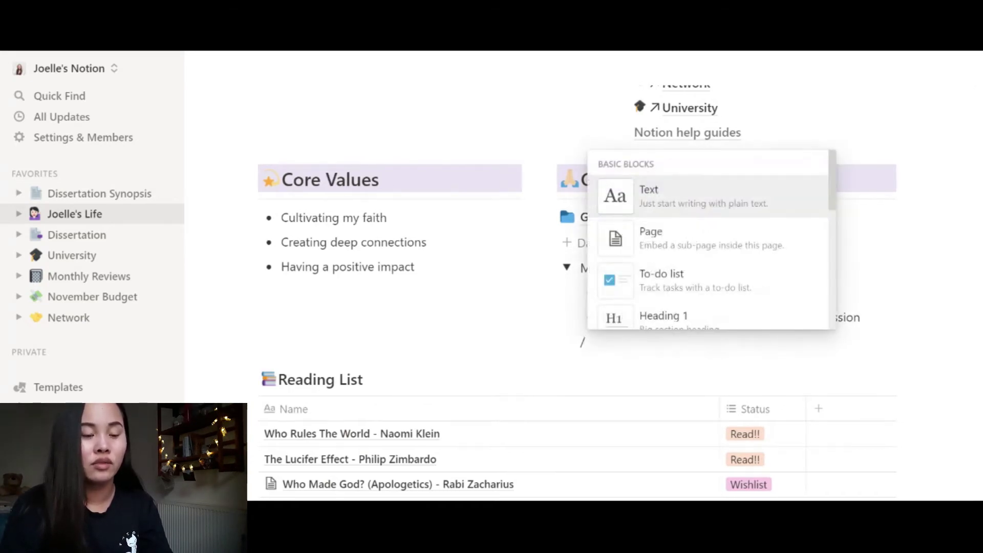
type("h")
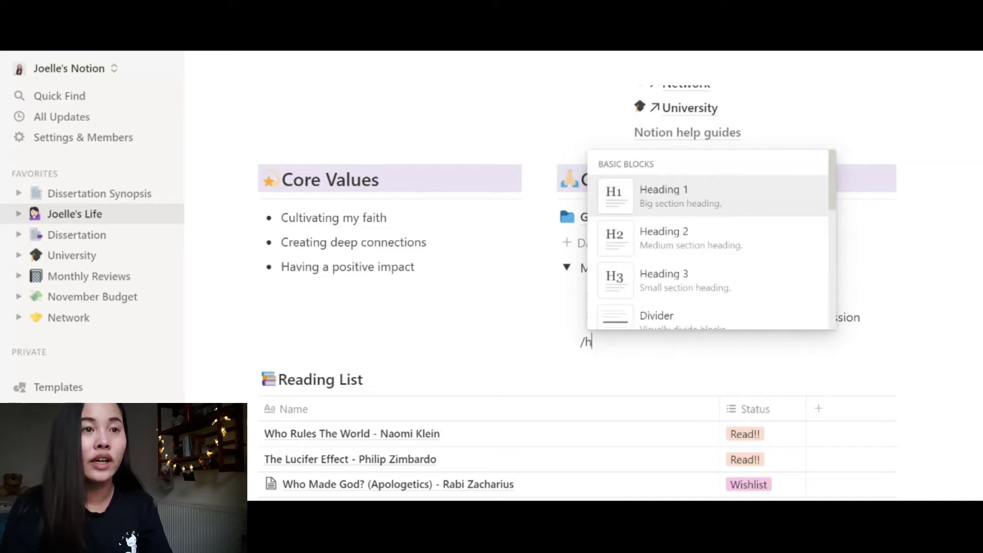
type("2")
key("BackSpace")
type("3")
key("BackSpace")
key("BackSpace")
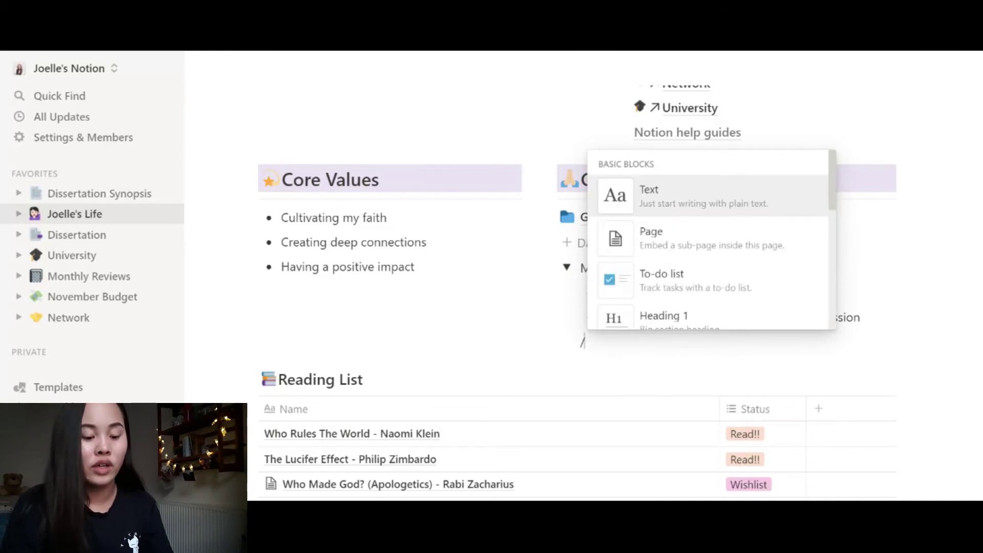
type("col")
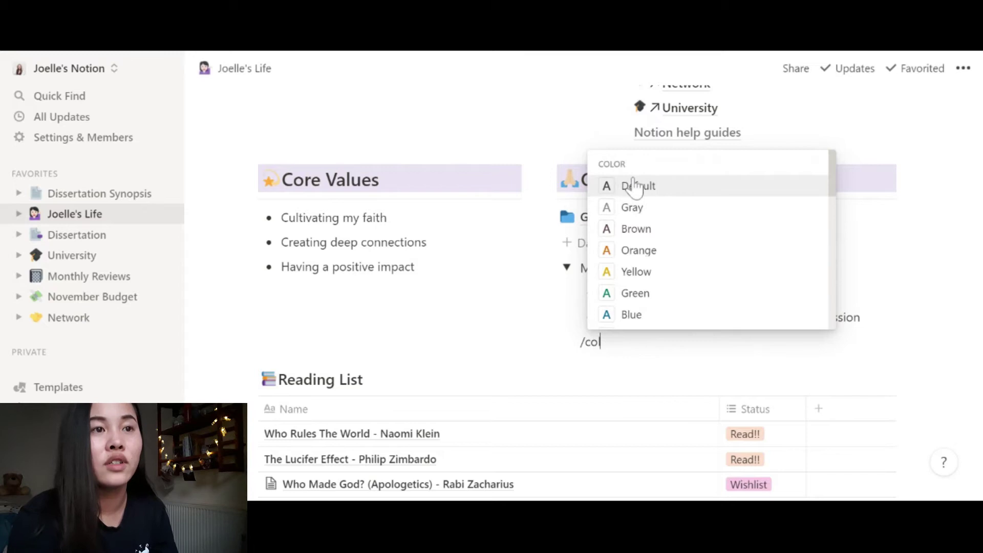
key("Escape")
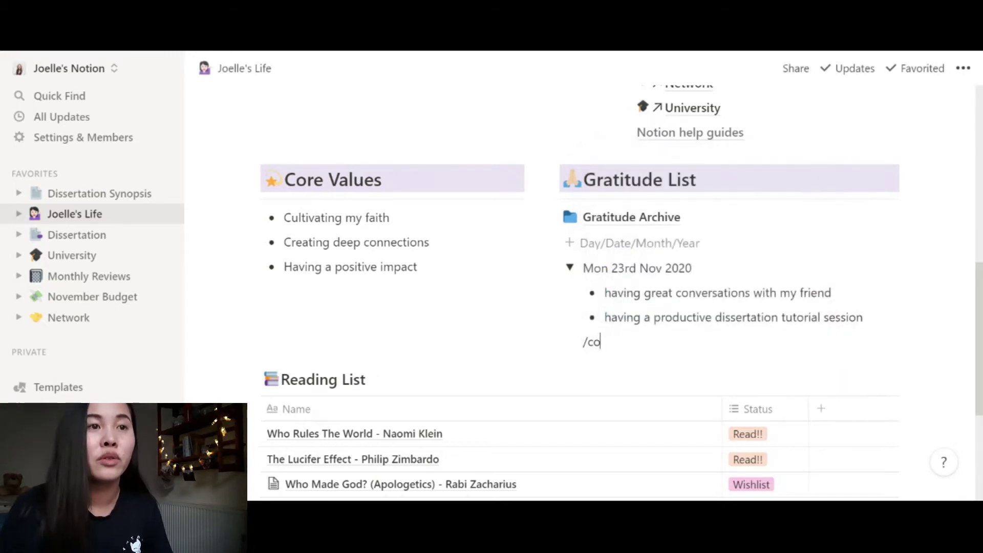
key("BackSpace")
key("BackSpace")
key("BackSpace")
key("BackSpace")
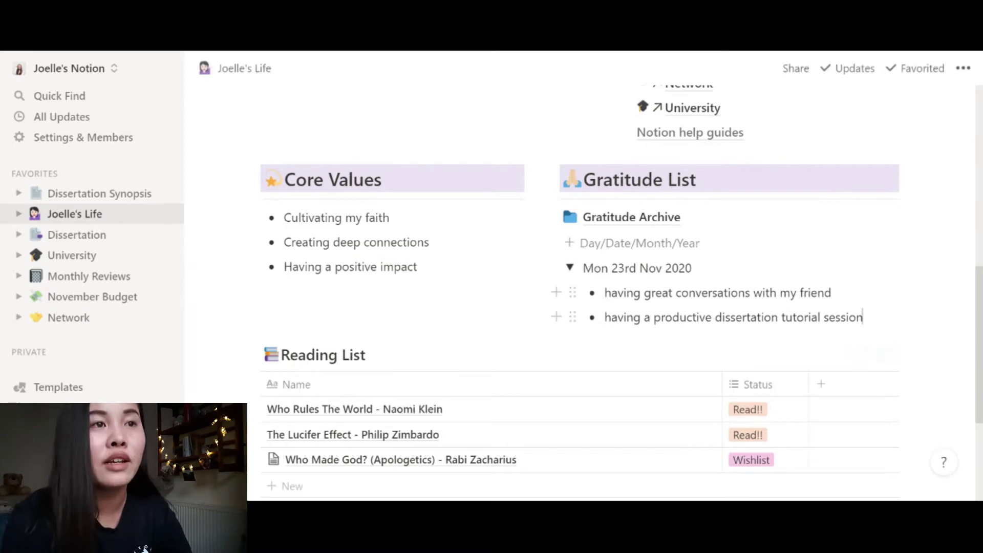
- Collapse the Mon 23rd Nov 2020 toggle and look over the Joelle's Life page
left_click(570, 268)
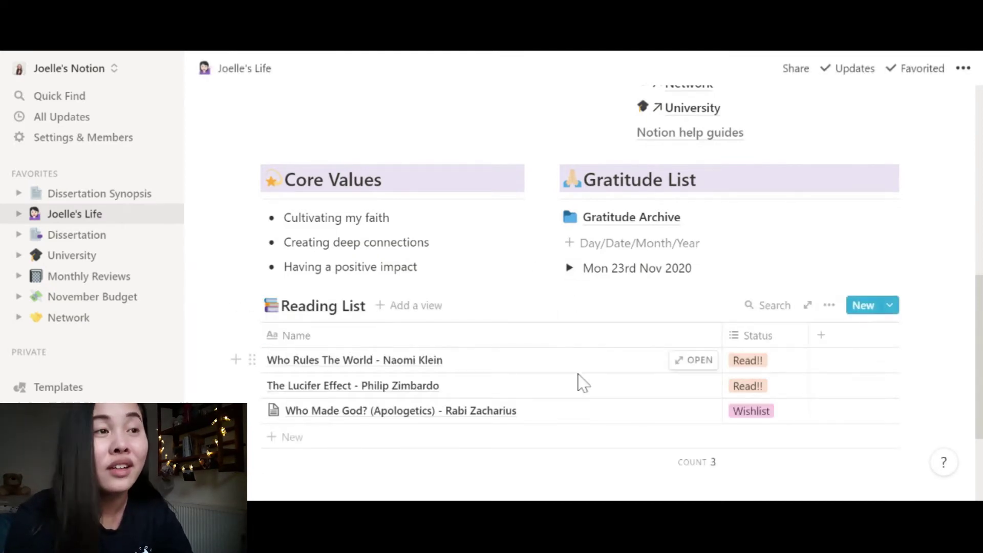
scroll(582, 383, "down", 3)
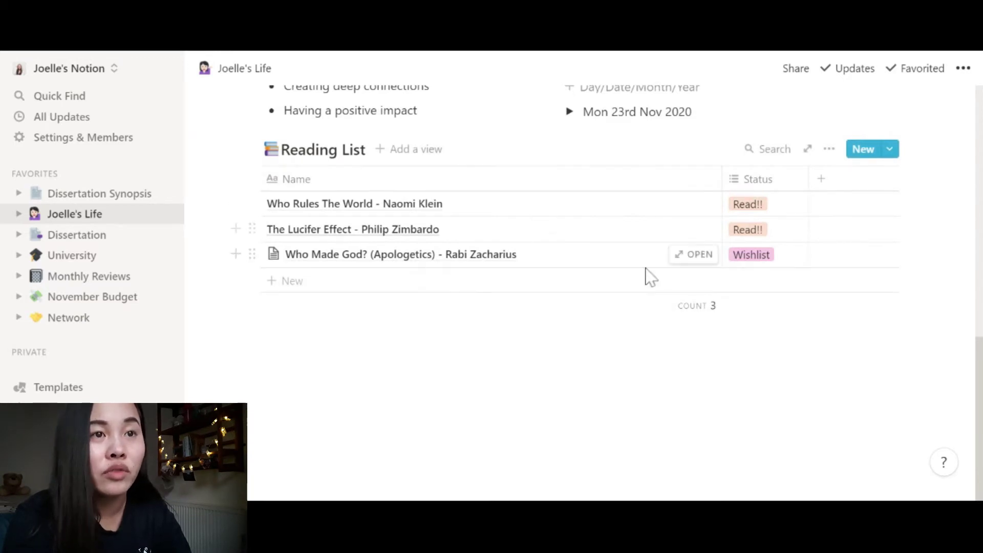
scroll(662, 292, "up", 10)
scroll(665, 294, "down", 2)
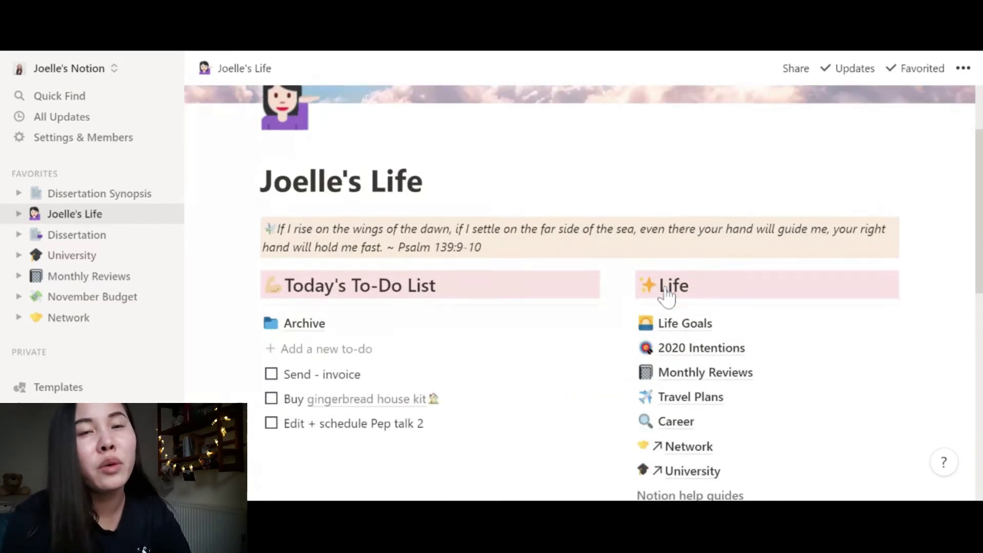
scroll(665, 294, "up", 2)
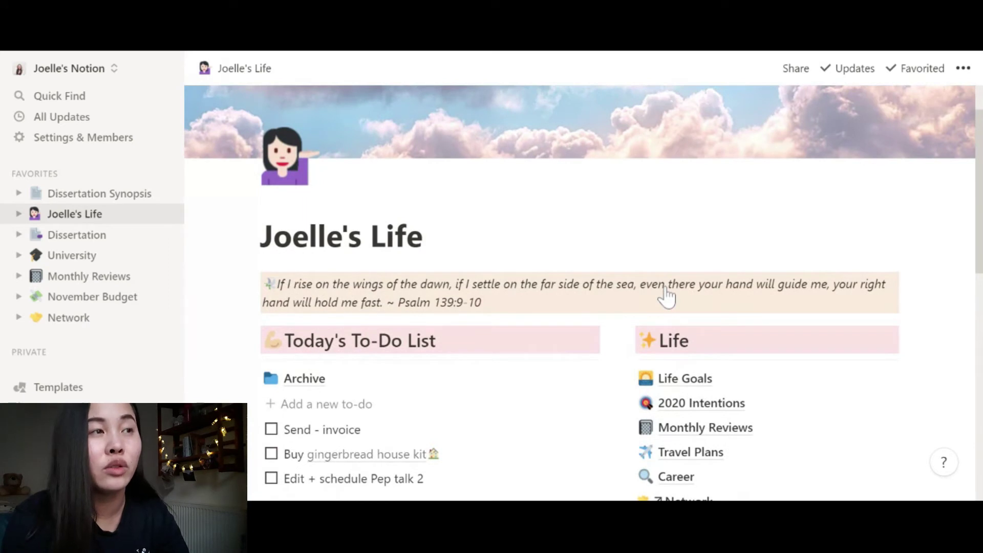
scroll(665, 294, "down", 6)
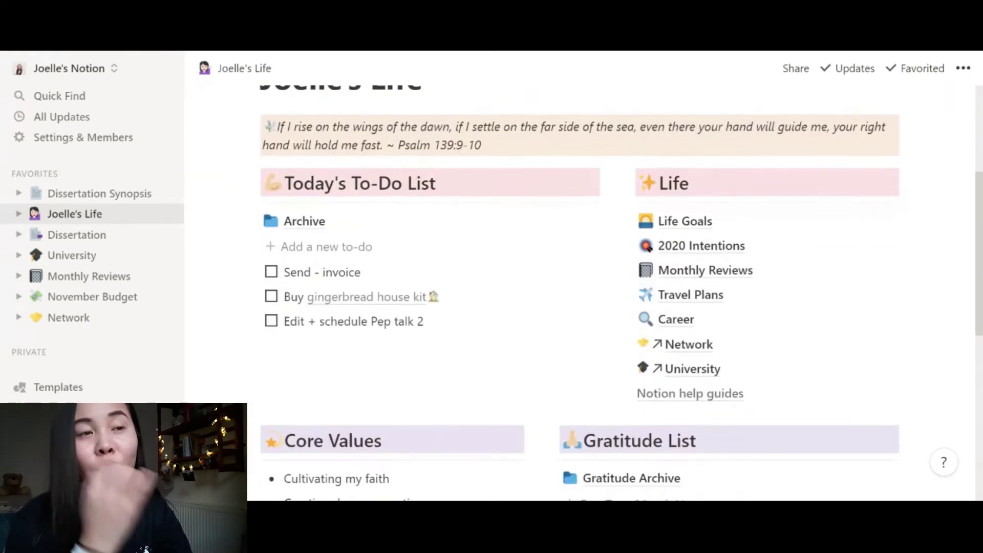
scroll(667, 296, "up", 3)
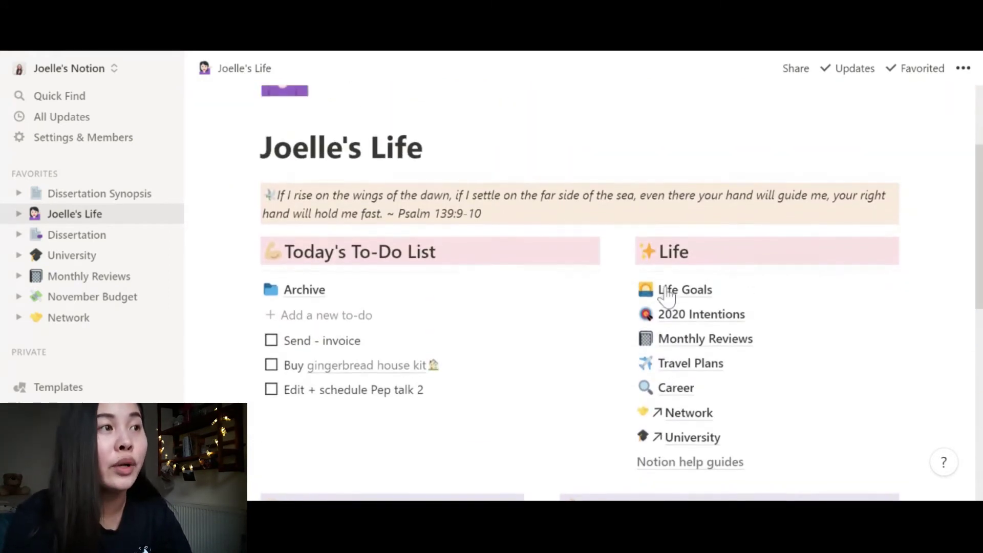
- Browse the University page, glance at Uni Archive, then return to University
left_click(82, 260)
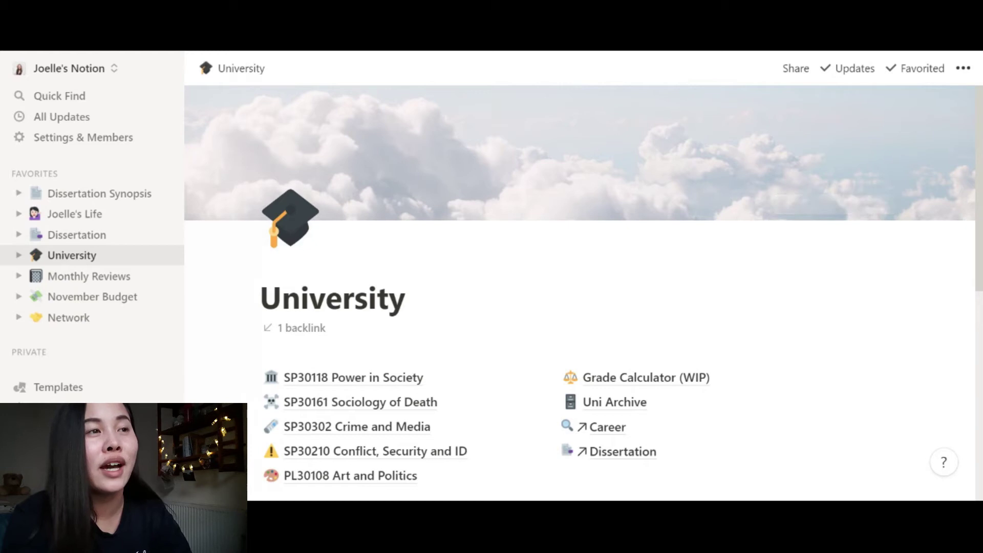
scroll(580, 292, "down", 1)
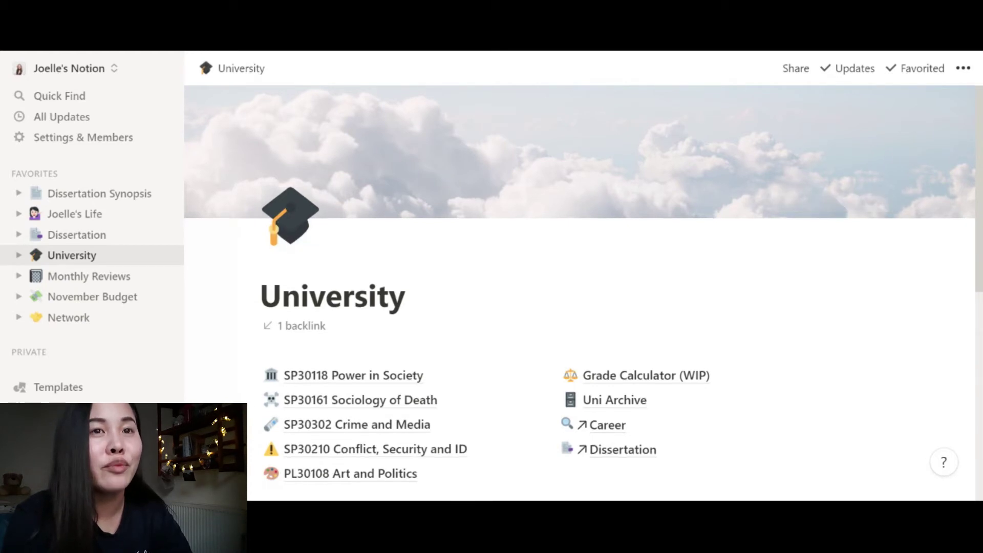
scroll(580, 292, "down", 2)
scroll(580, 292, "up", 2)
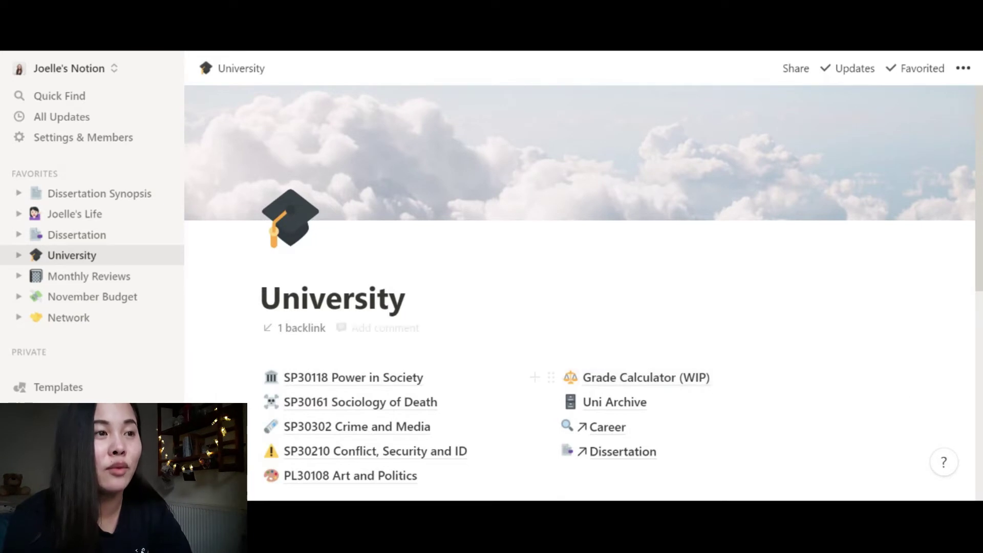
scroll(899, 383, "down", 6)
scroll(407, 174, "up", 2)
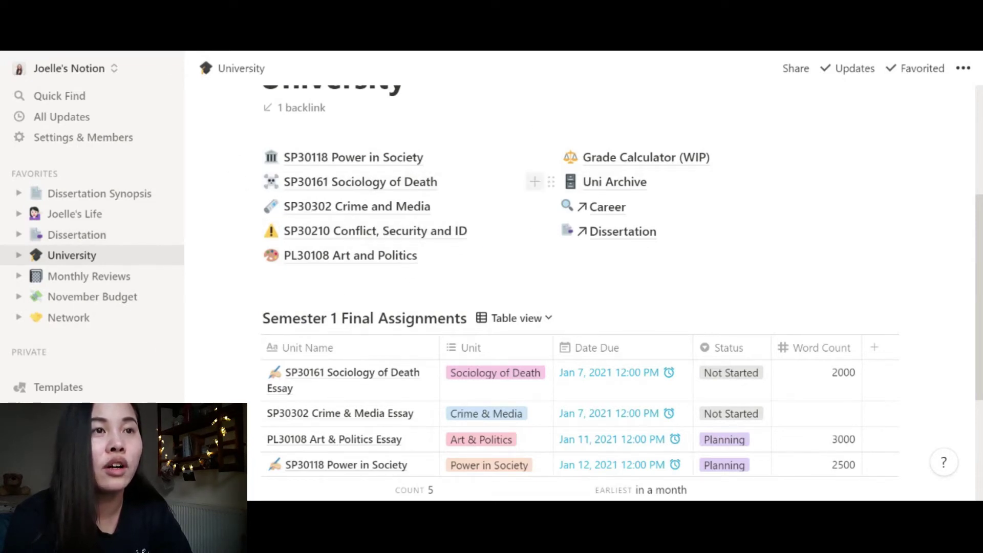
left_click(617, 184)
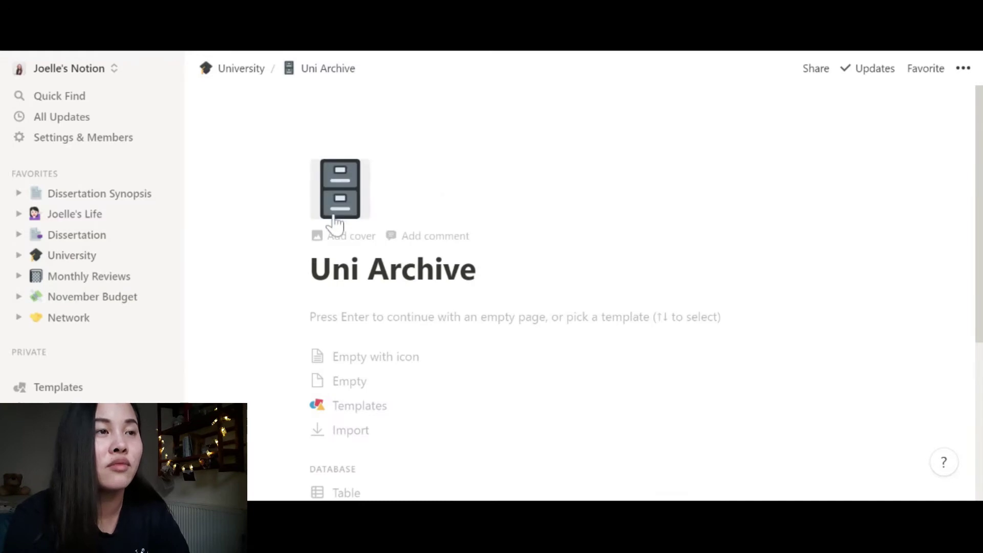
left_click(230, 68)
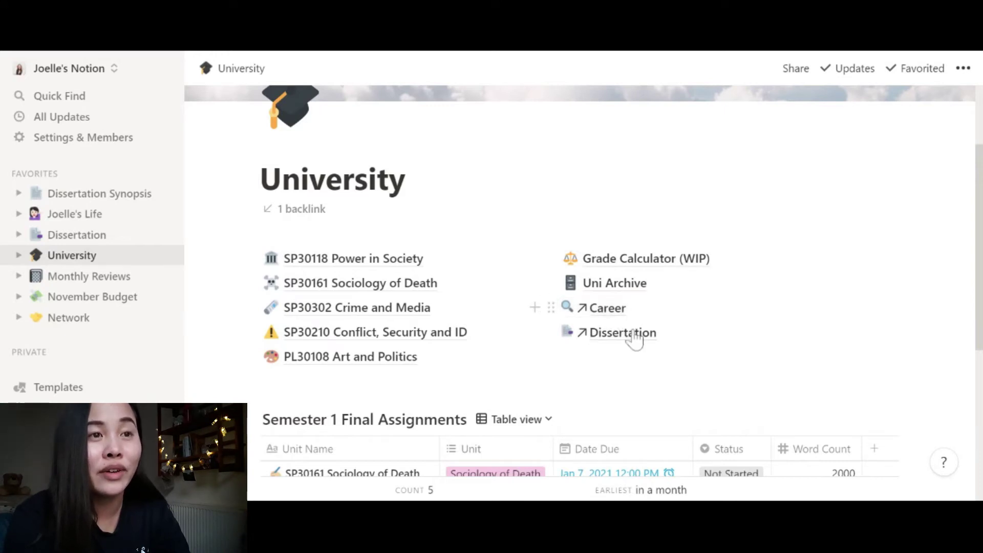
left_click(563, 357)
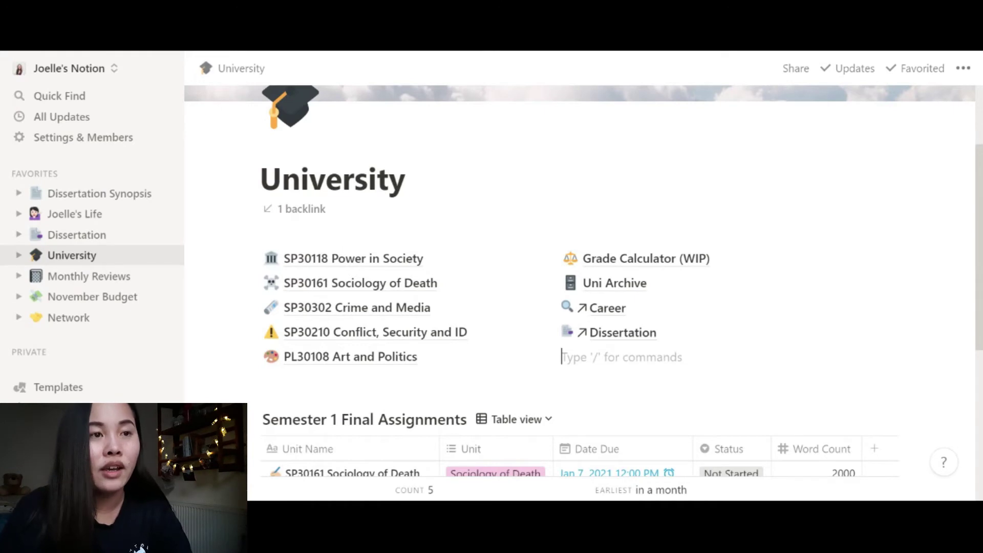
type("@")
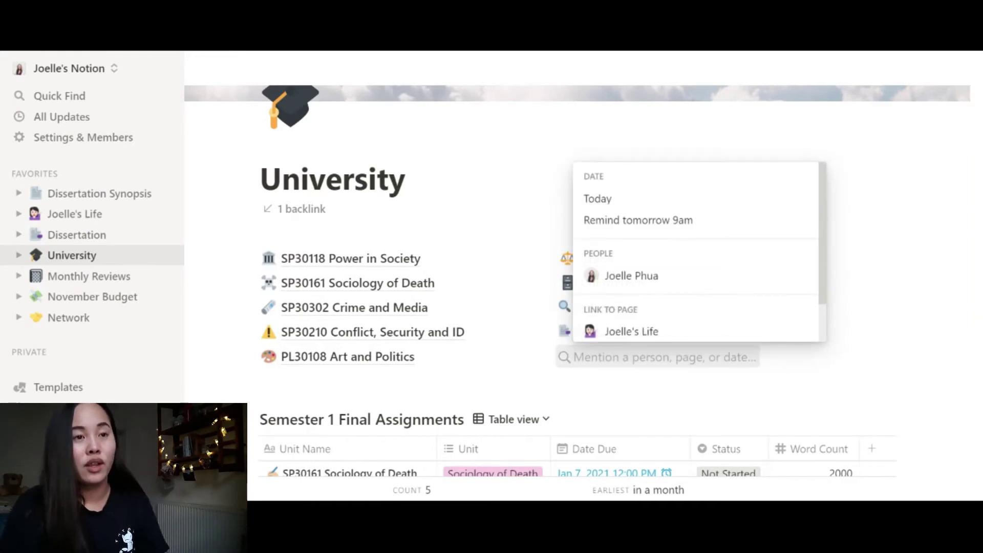
type("network")
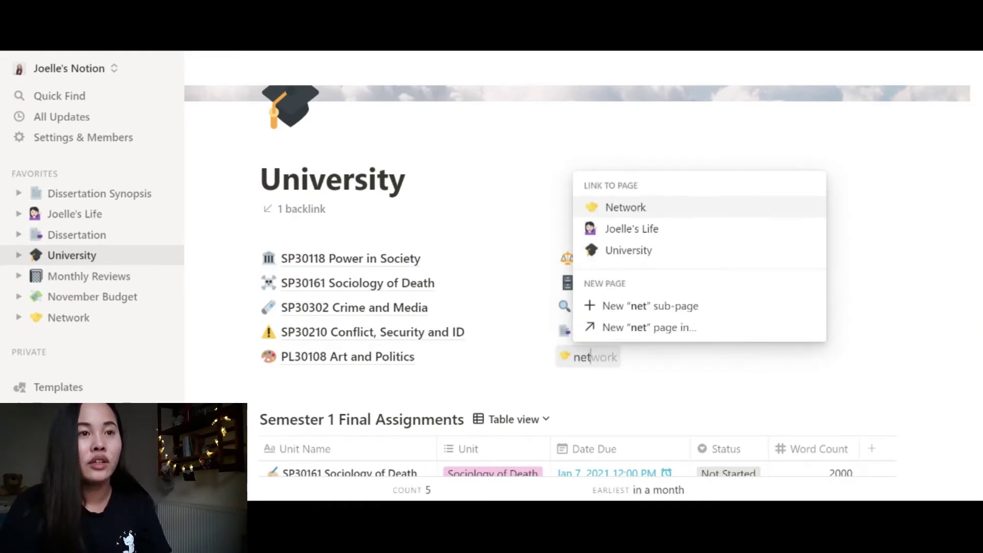
key("BackSpace")
key("BackSpace")
key("BackSpace")
key("BackSpace")
key("BackSpace")
key("BackSpace")
key("BackSpace")
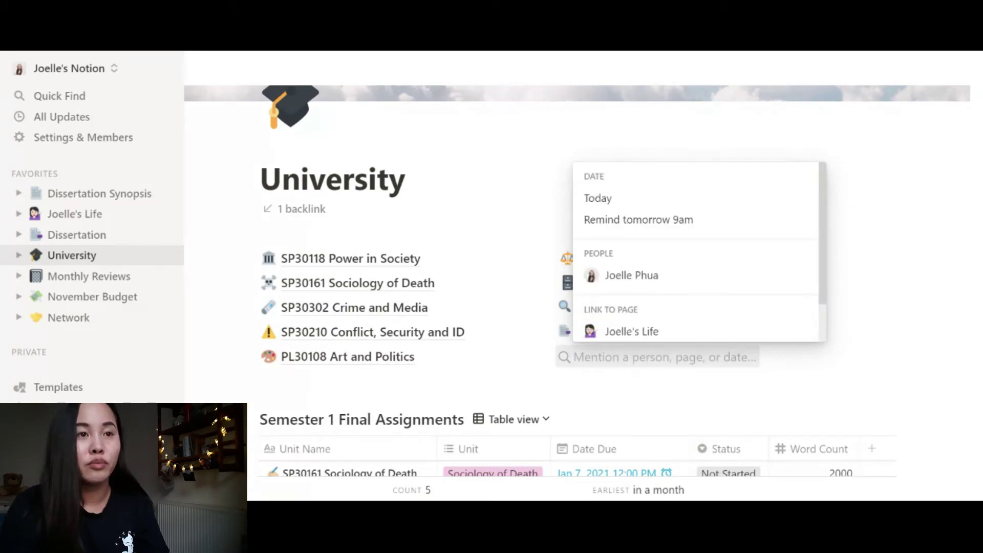
type("bu")
key("BackSpace")
key("BackSpace")
key("BackSpace")
key("BackSpace")
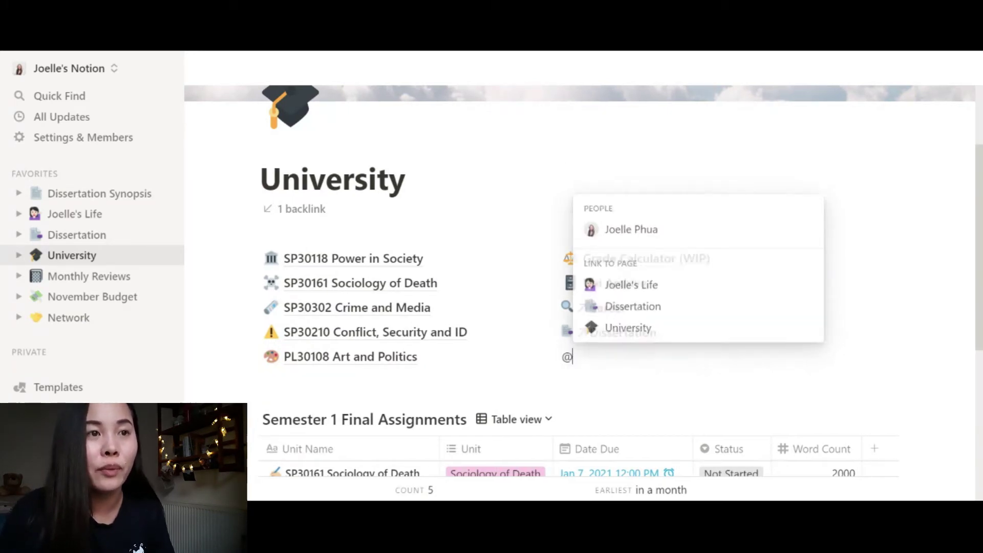
- Filter the Semester 1 Final Assignments table to Status: Not Started
scroll(600, 375, "down", 5)
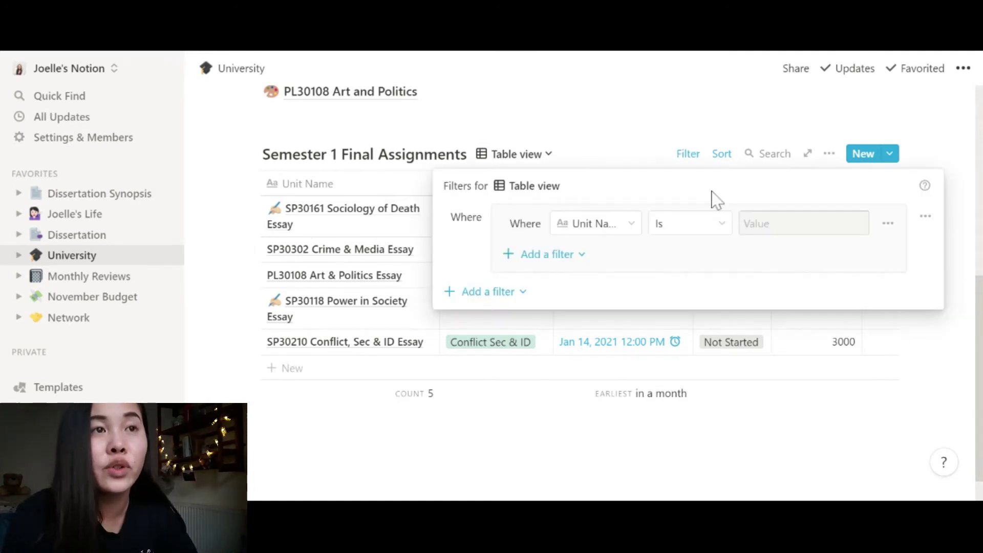
left_click(618, 229)
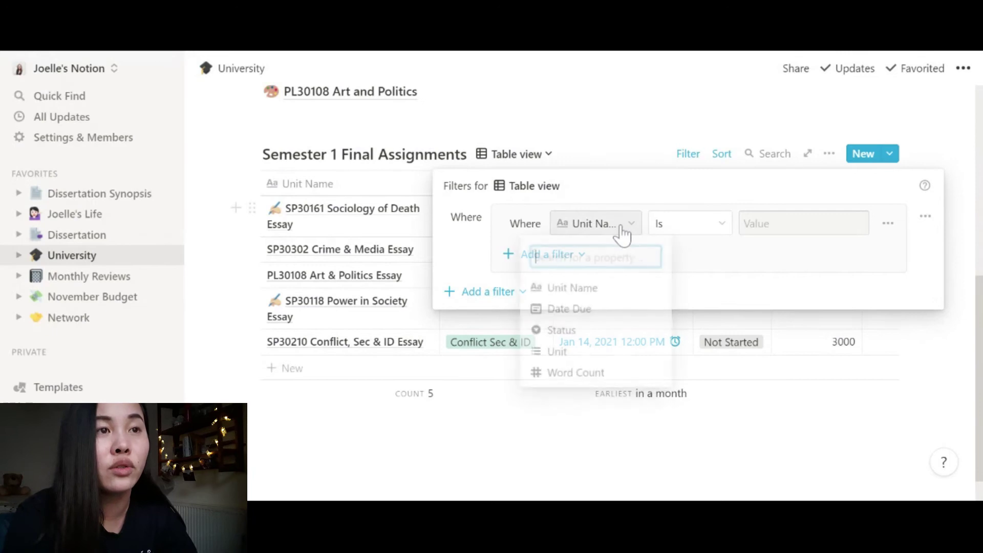
left_click(565, 333)
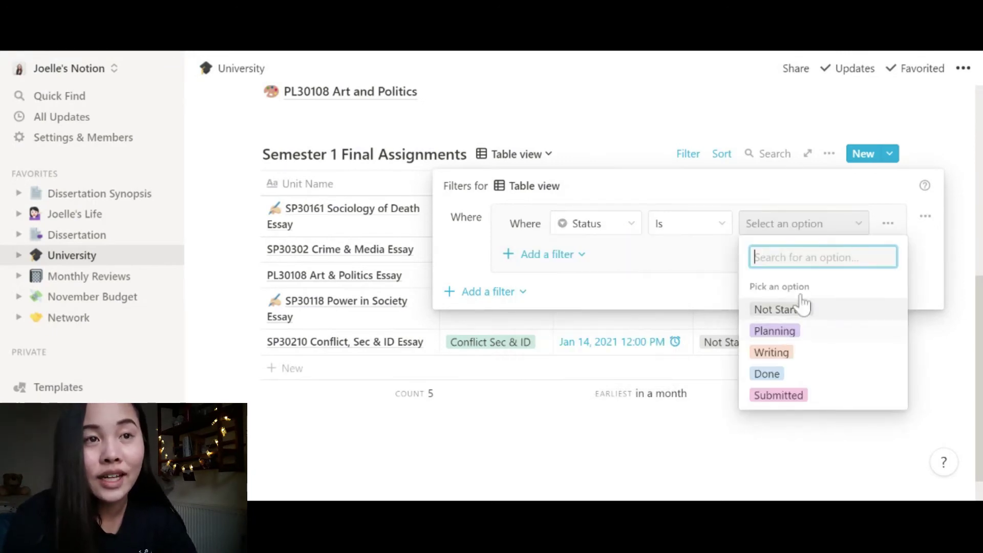
left_click(774, 312)
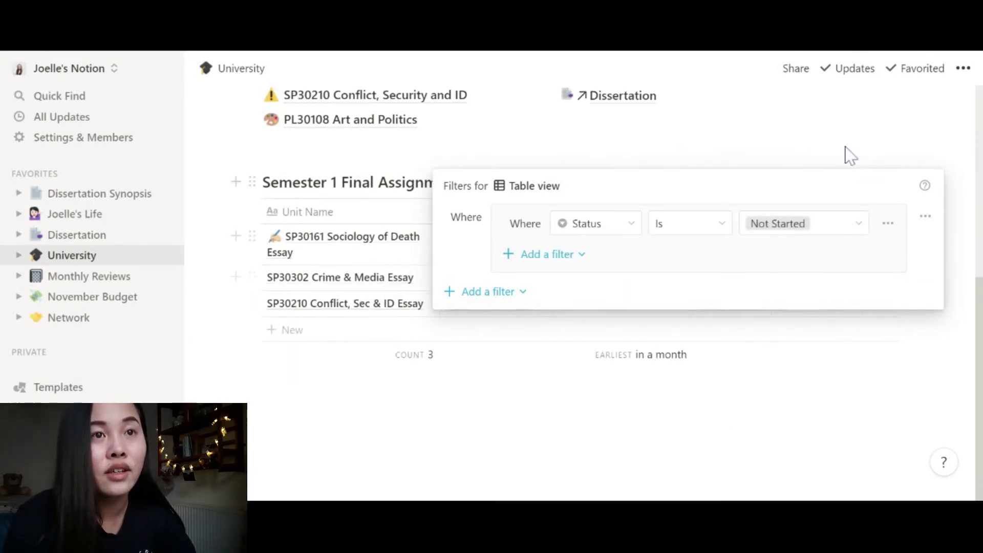
left_click(847, 154)
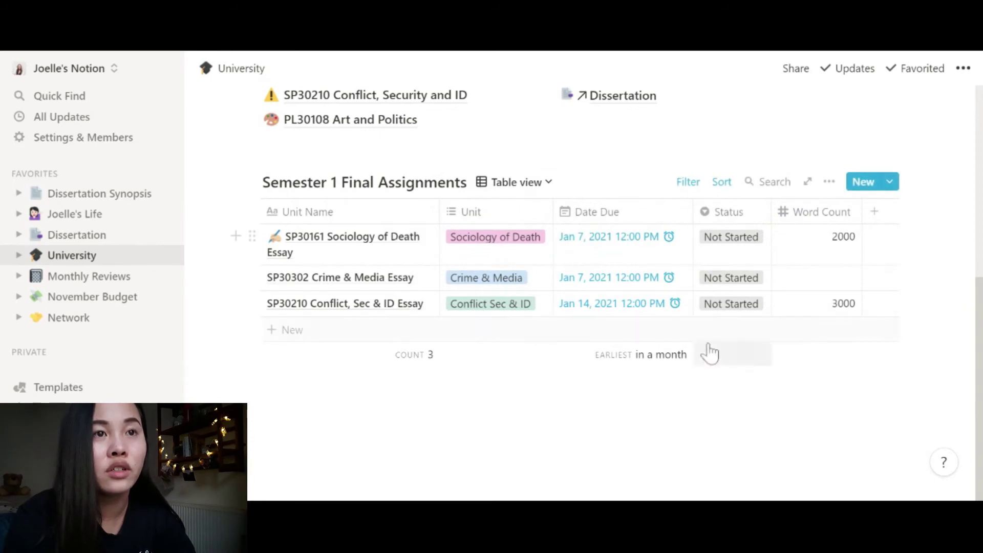
- Change the Status filter value to Planning, leaving the two Planning essays
left_click(828, 182)
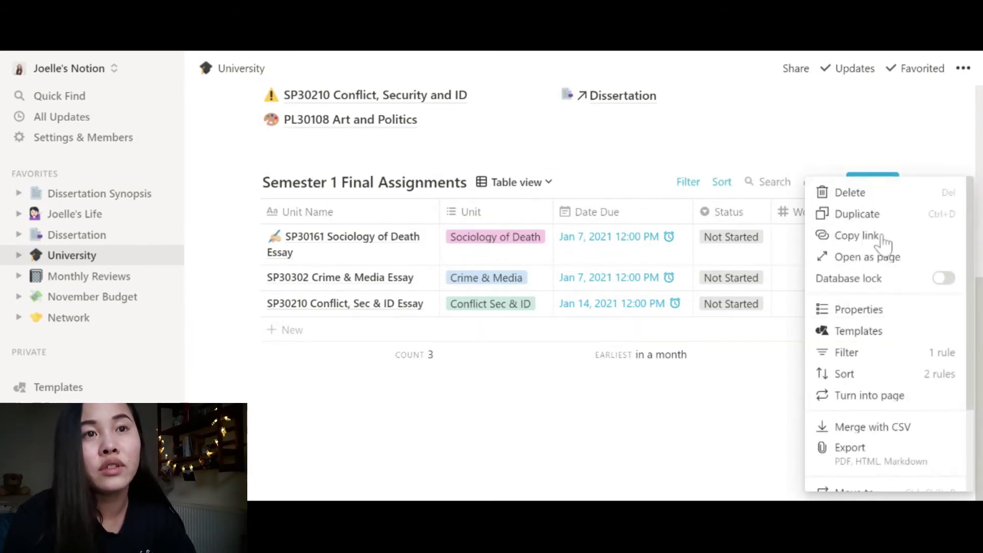
left_click(842, 352)
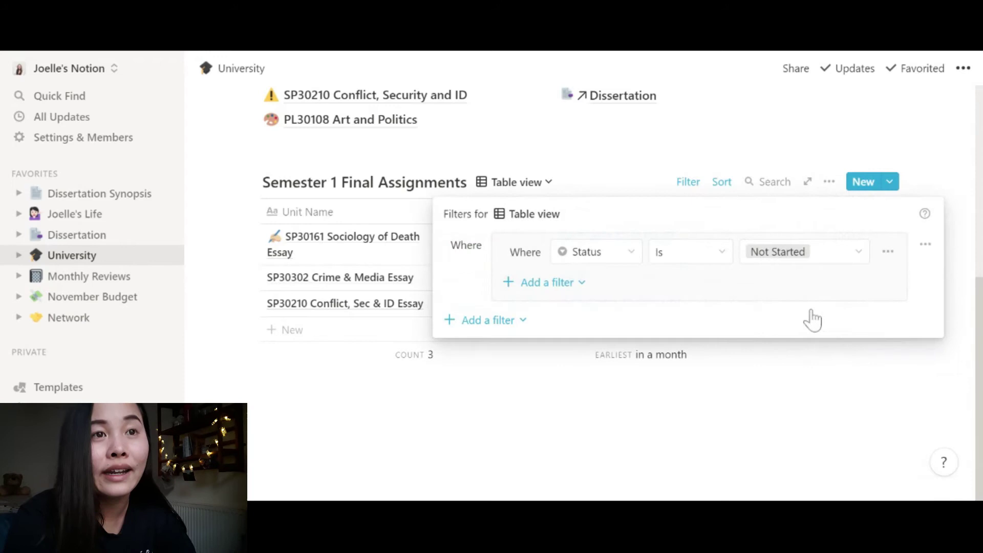
left_click(782, 260)
left_click(775, 360)
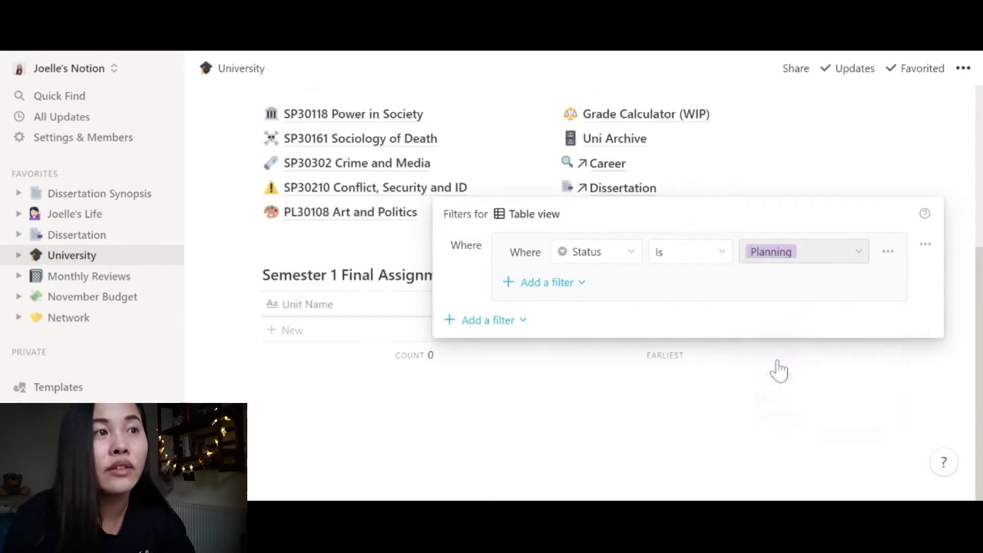
left_click(654, 381)
scroll(654, 381, "down", 2)
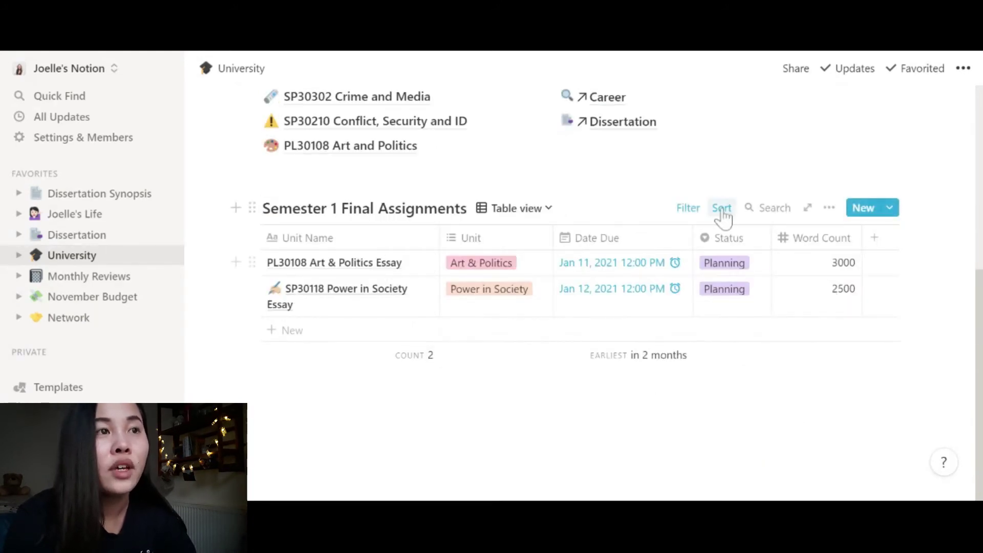
left_click(697, 214)
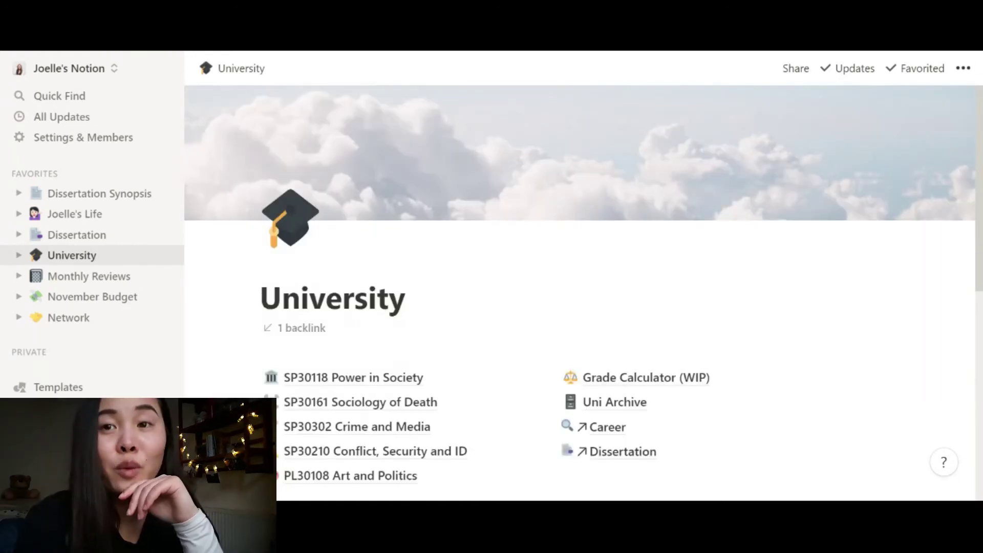
- Go to the Dissertation page and scroll down to its hub links and timeline
scroll(443, 383, "down", 2)
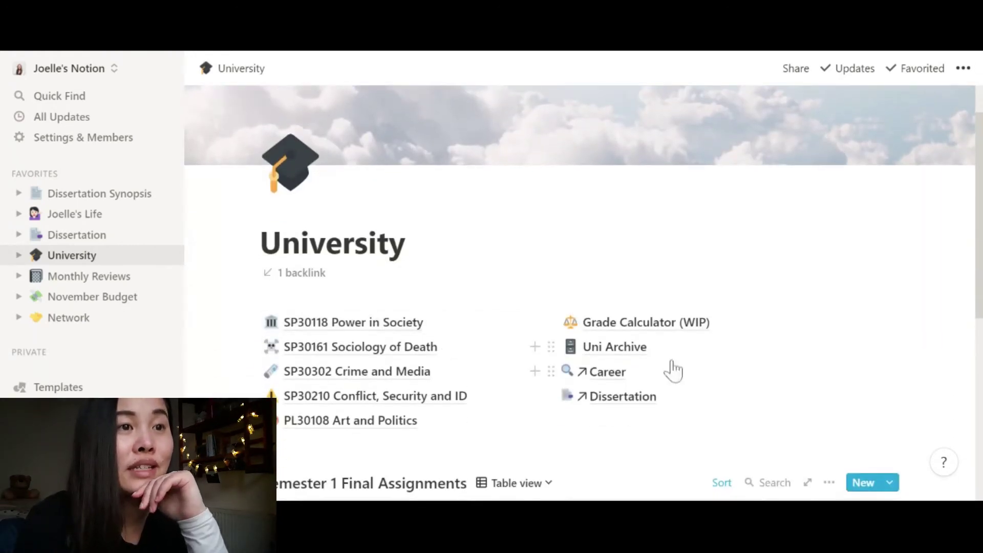
left_click(641, 407)
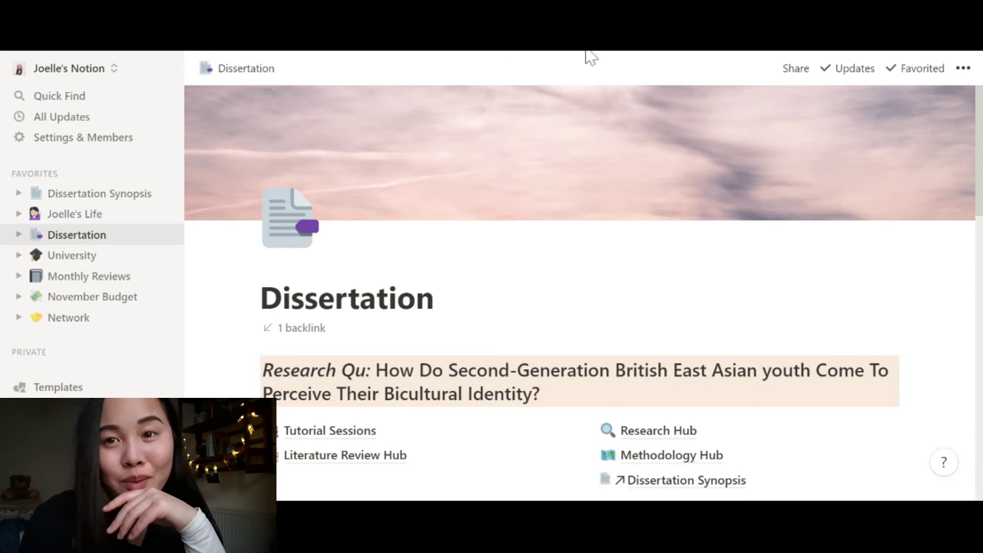
scroll(811, 115, "down", 3)
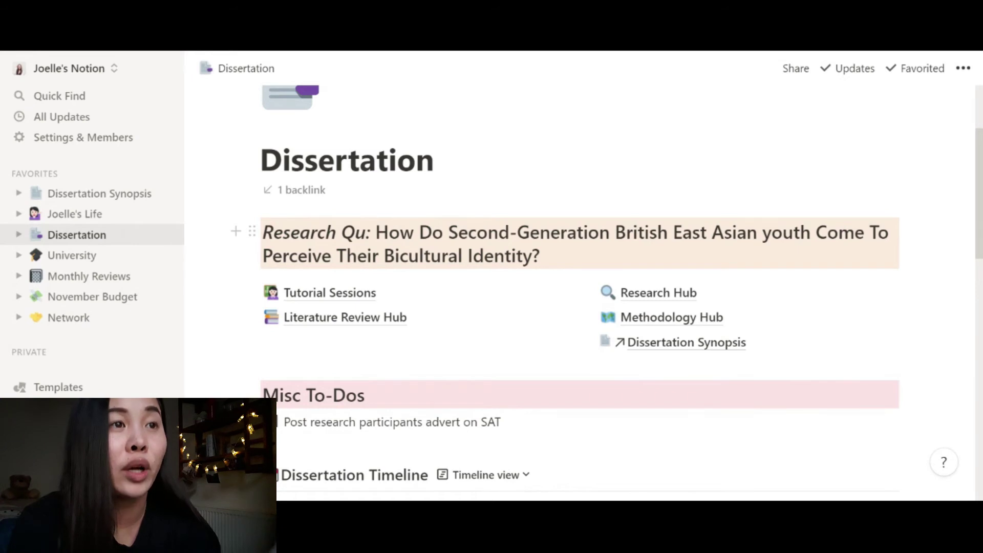
scroll(492, 325, "down", 1)
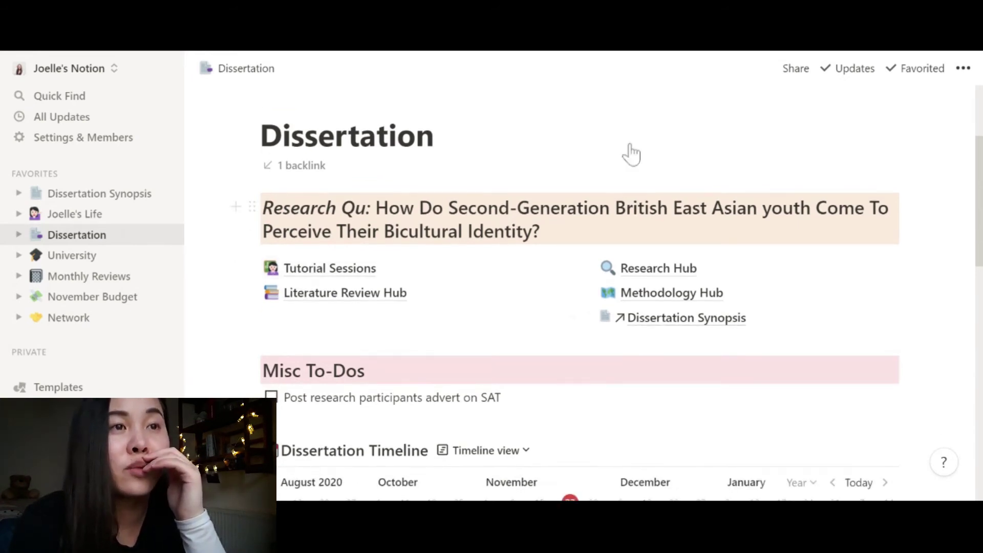
- Open Tutorial Sessions and scroll through the Diss Session Notes table
left_click(325, 279)
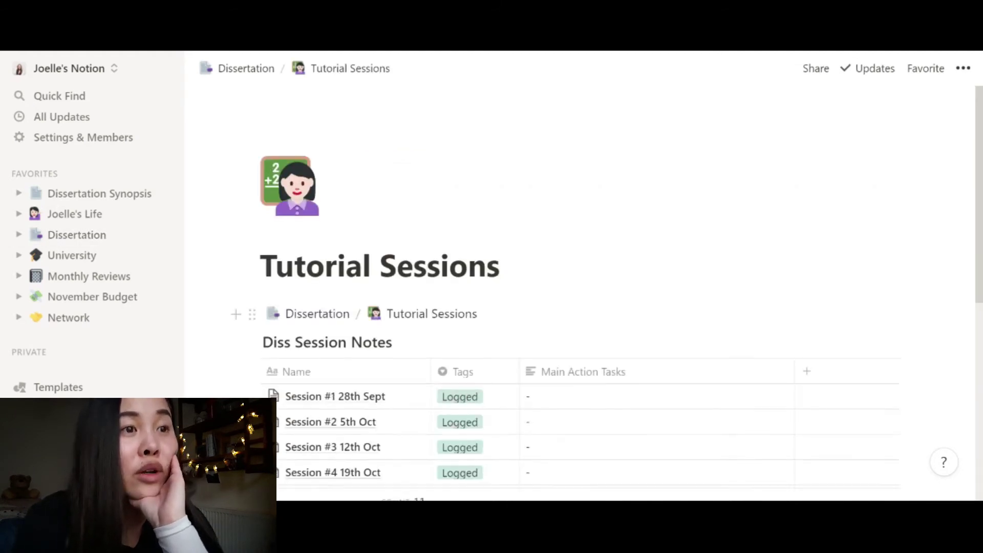
scroll(559, 329, "down", 4)
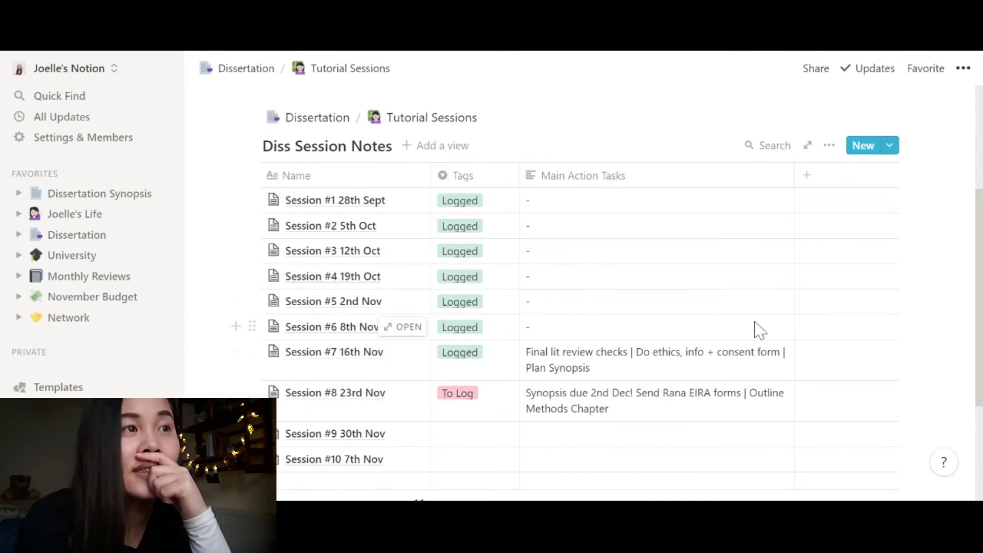
scroll(754, 329, "down", 3)
scroll(754, 329, "up", 6)
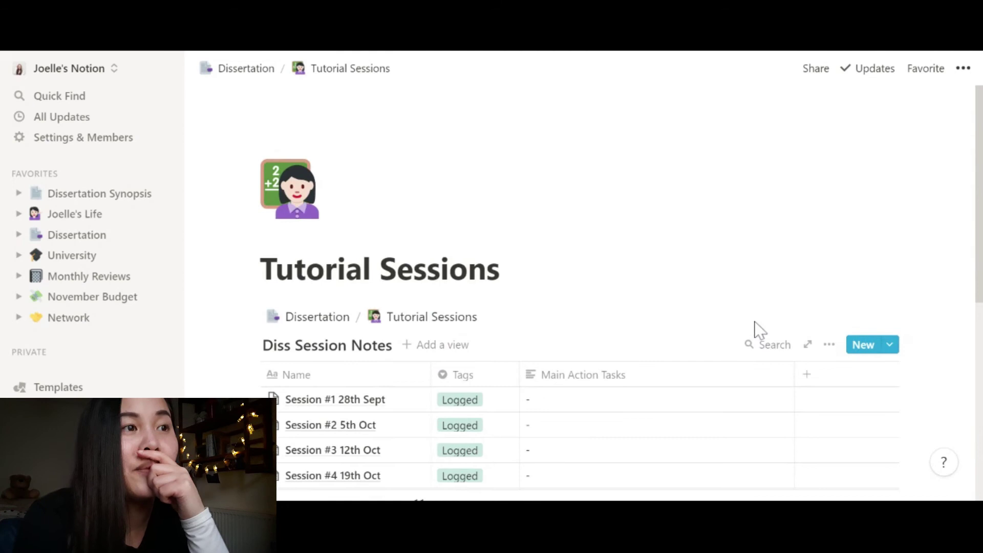
- Look through Literature Review Hub's Literature Dump notes, then return to Dissertation
left_click(301, 322)
scroll(366, 282, "down", 3)
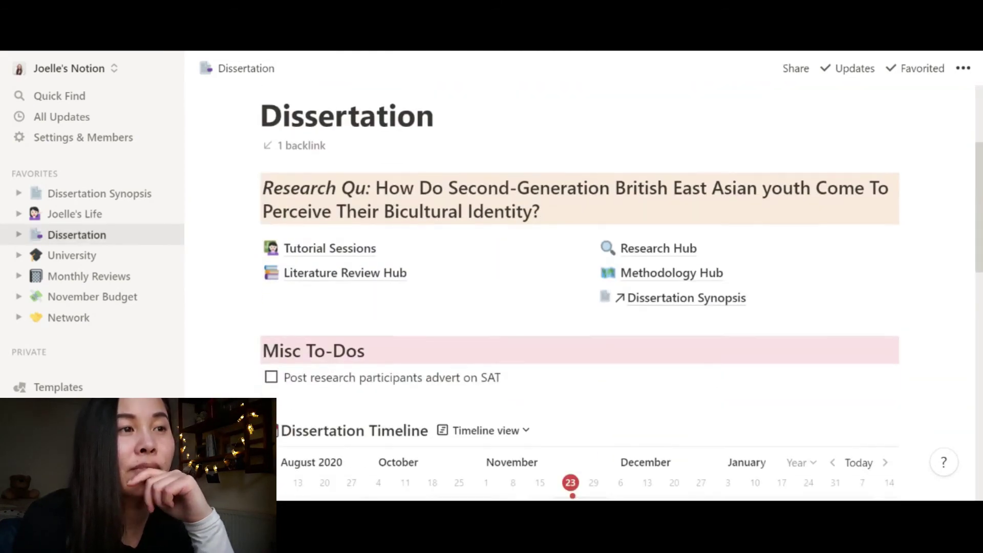
left_click(366, 281)
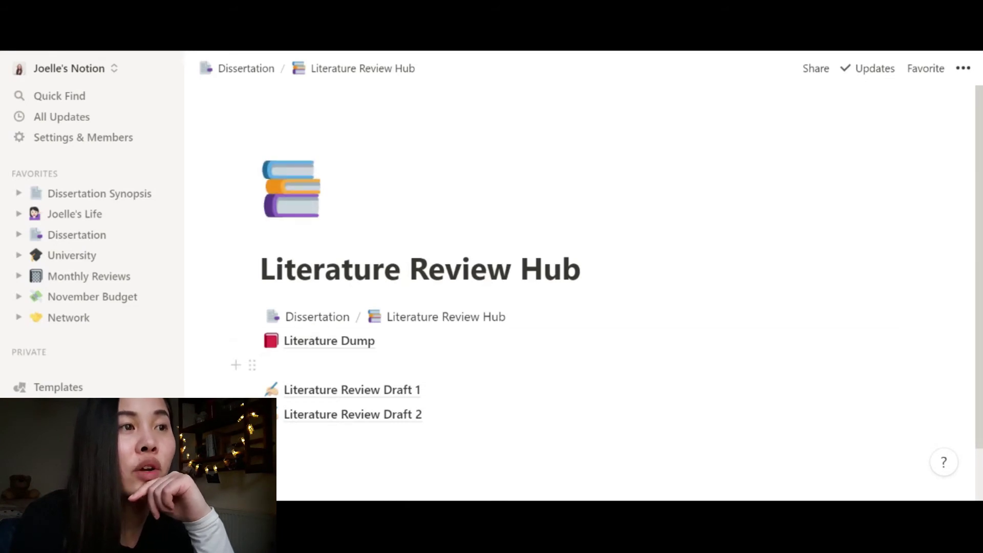
left_click(332, 341)
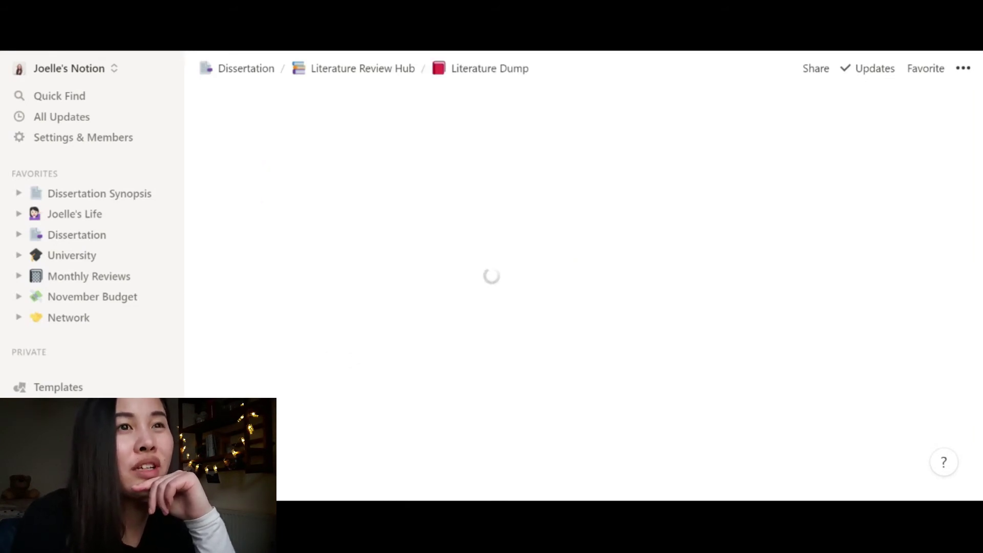
scroll(645, 292, "down", 15)
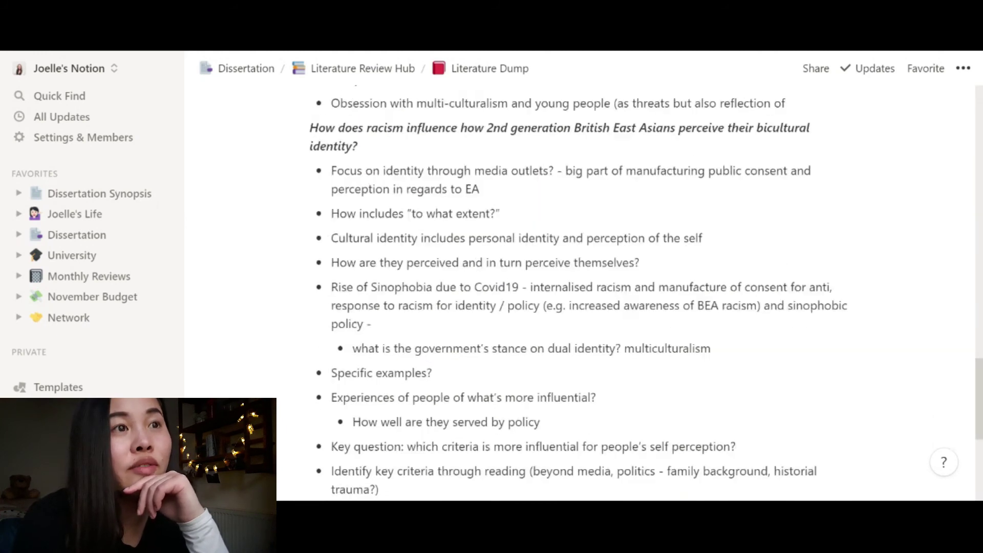
scroll(378, 335, "up", 15)
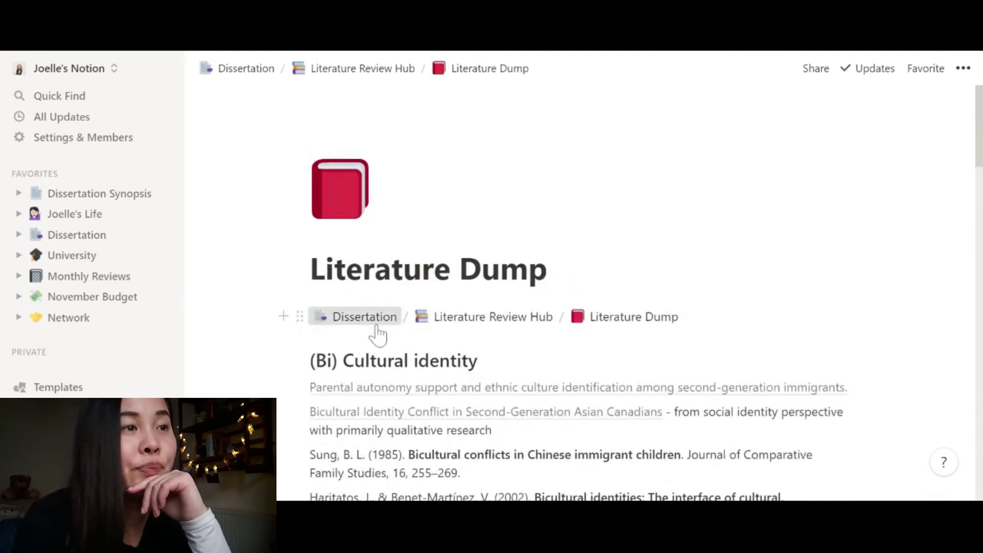
left_click(365, 317)
scroll(378, 335, "down", 5)
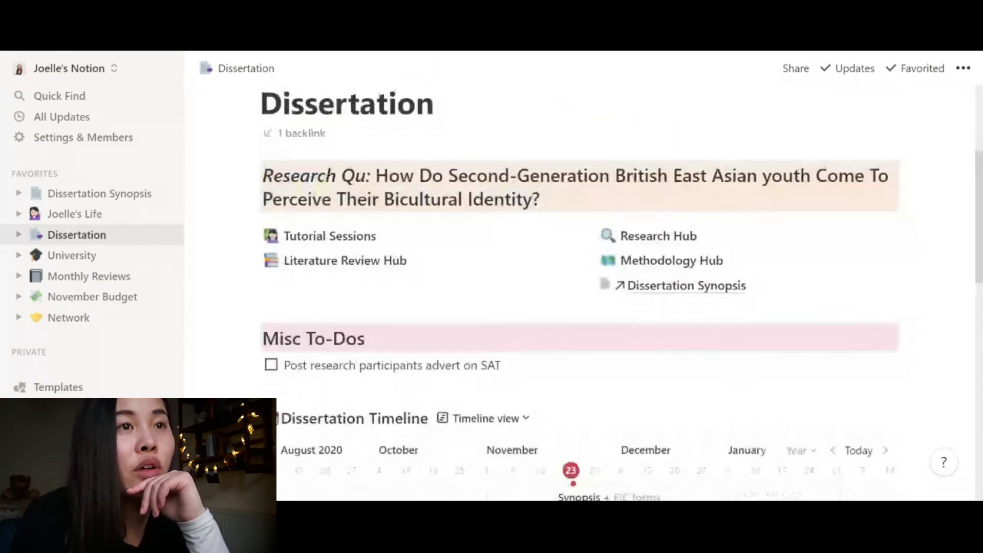
scroll(636, 305, "up", 1)
- Go to Research Hub and into its Interviews page
left_click(634, 266)
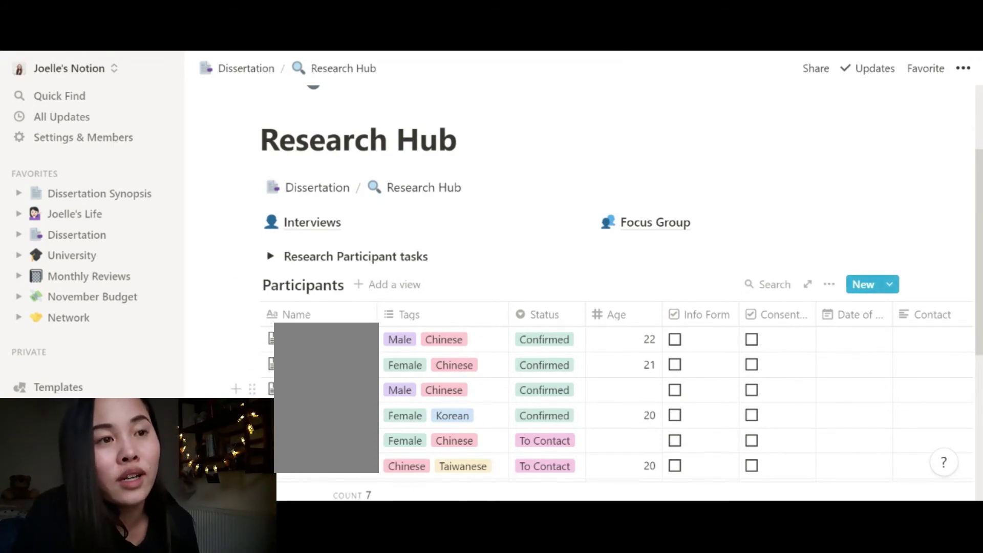
scroll(332, 358, "up", 3)
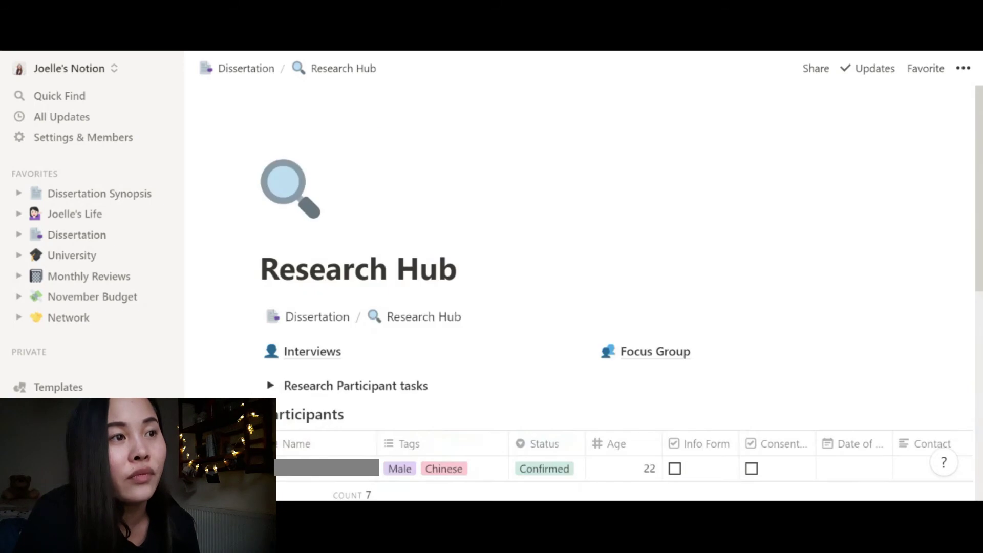
left_click(331, 353)
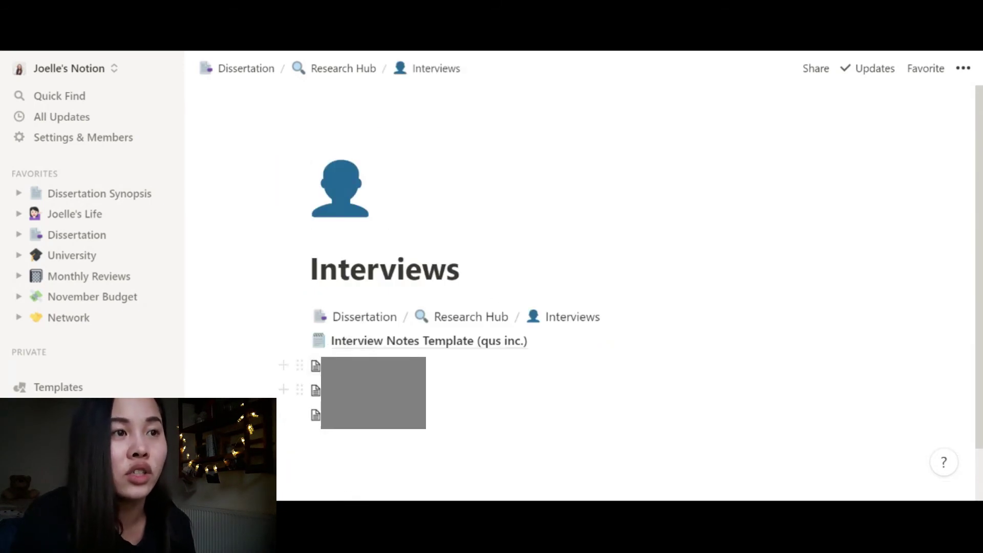
- Open a participant page from the Interviews list and scroll through it
left_click(315, 366)
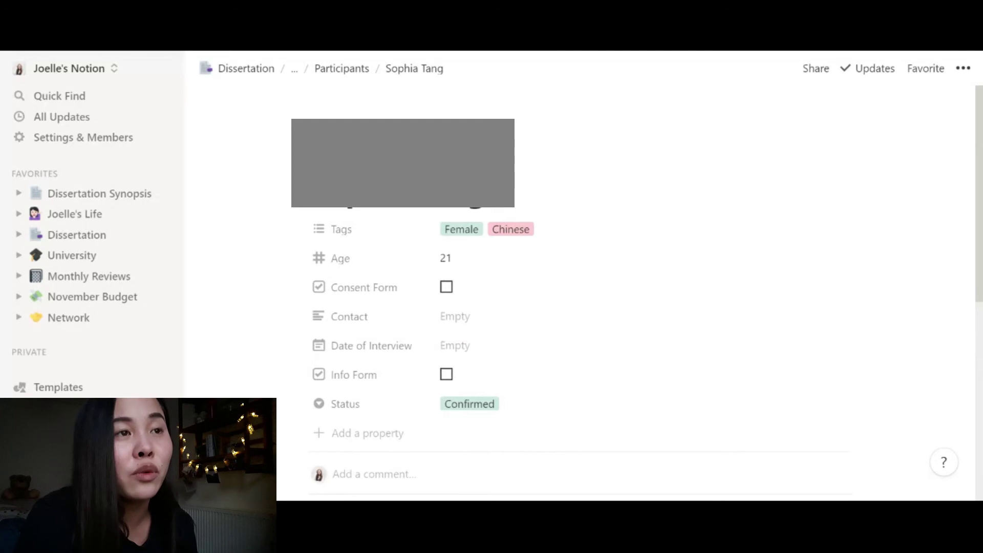
scroll(525, 361, "down", 7)
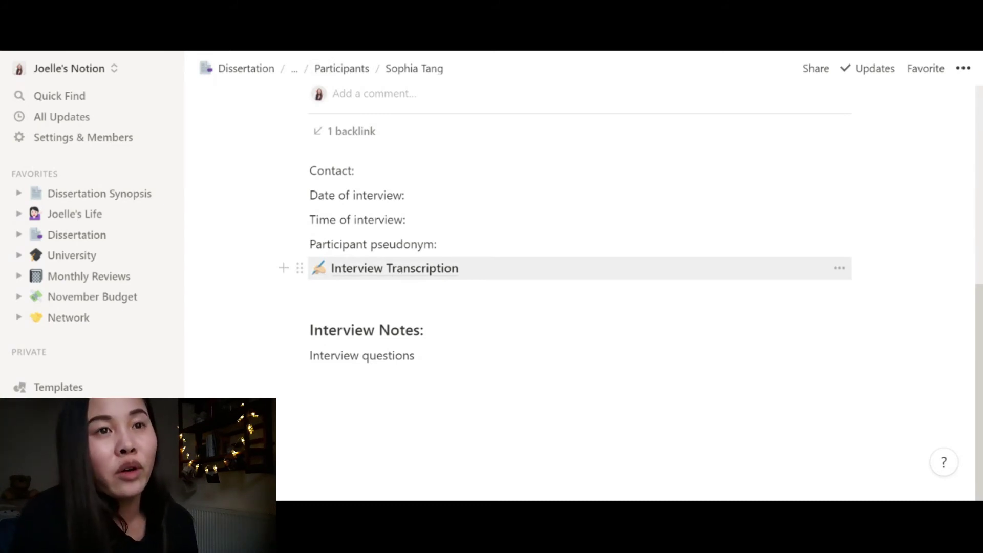
scroll(578, 268, "up", 3)
scroll(578, 268, "down", 3)
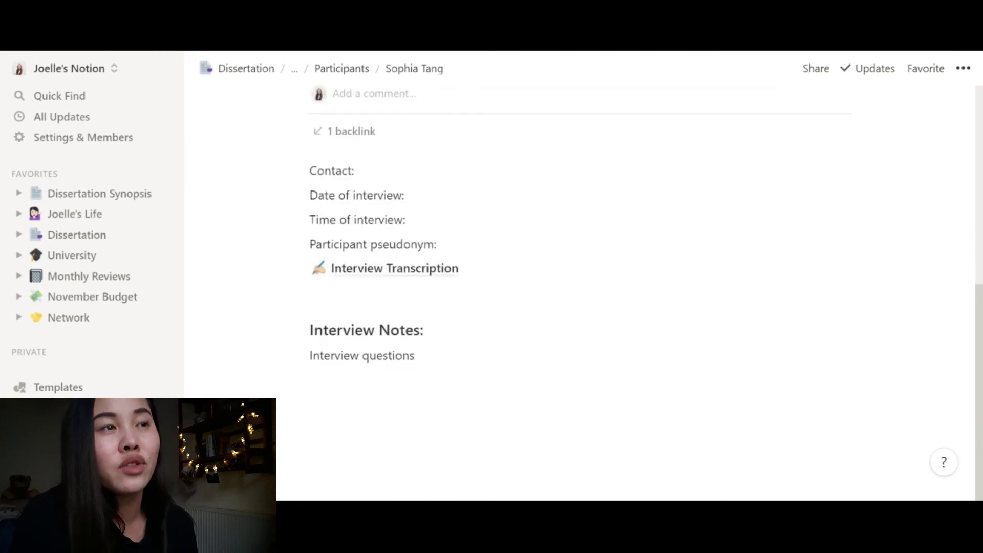
scroll(578, 268, "up", 5)
scroll(401, 281, "down", 5)
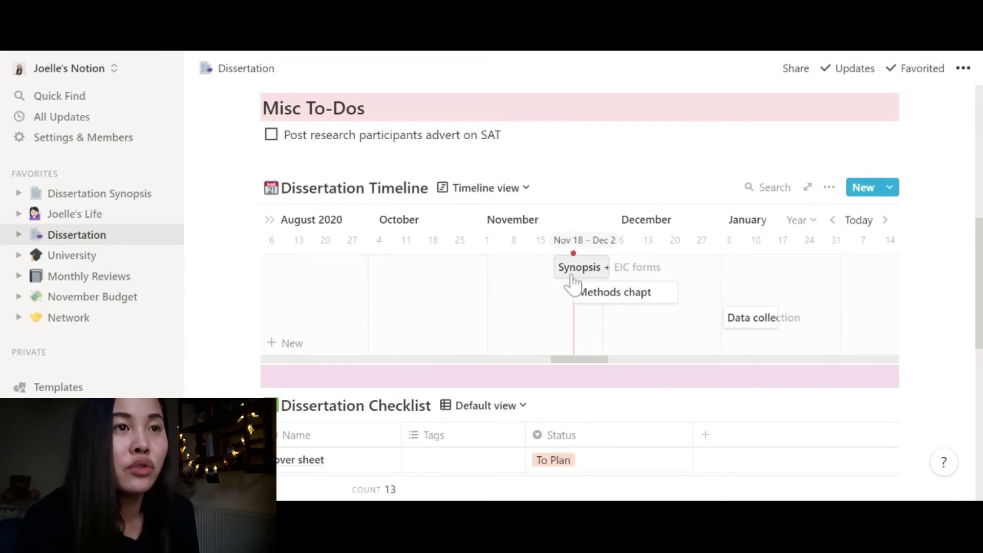
scroll(614, 279, "right", 10)
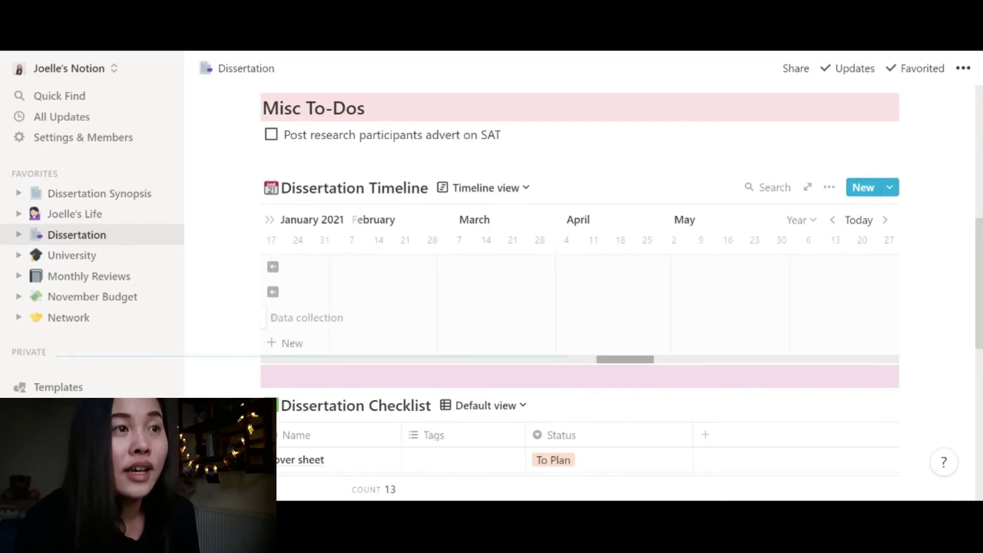
scroll(579, 302, "left", 8)
left_click(471, 189)
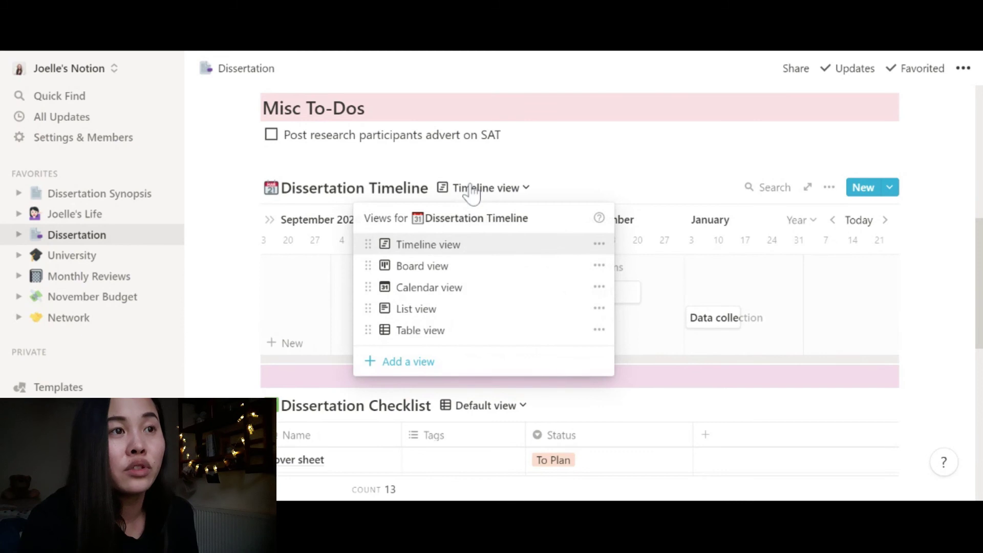
left_click(415, 265)
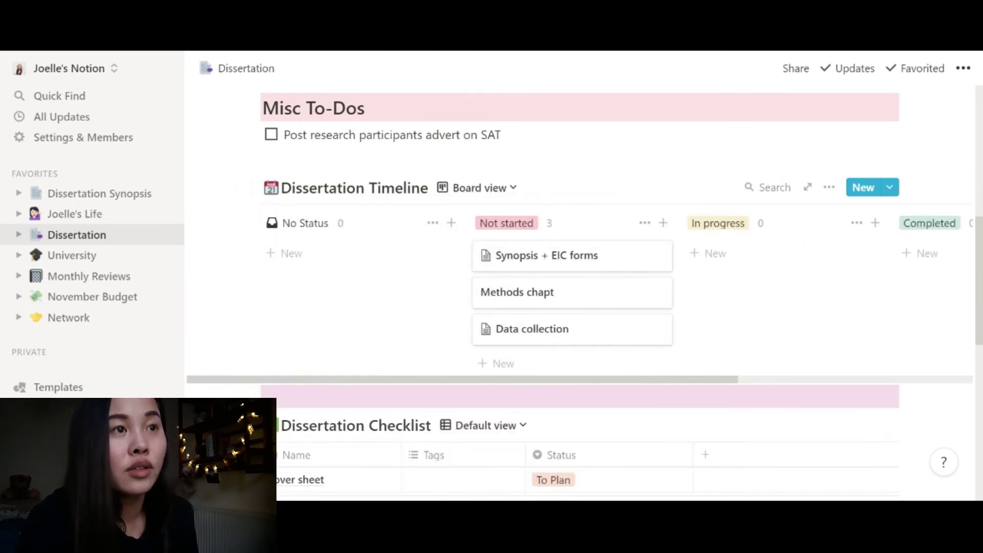
left_click(478, 191)
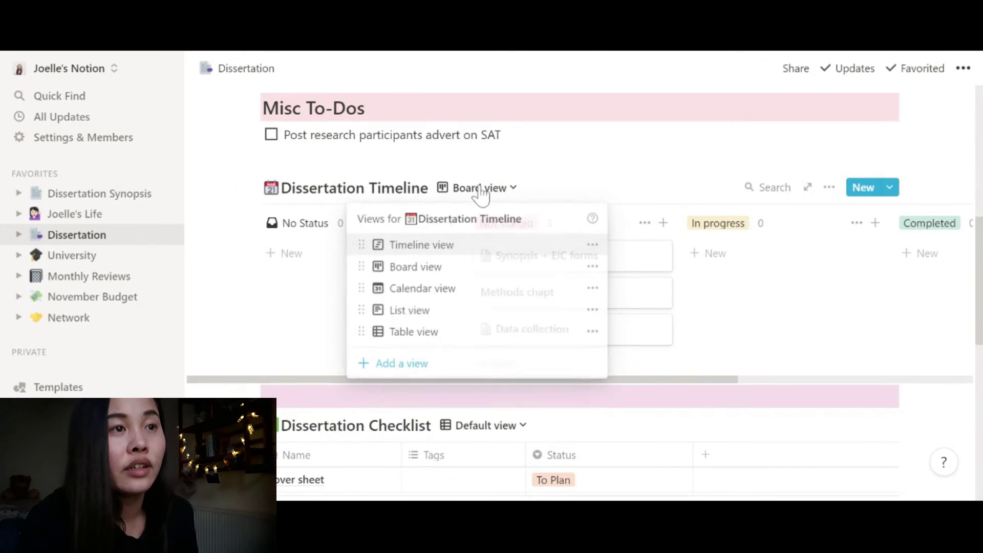
left_click(412, 289)
scroll(604, 295, "down", 6)
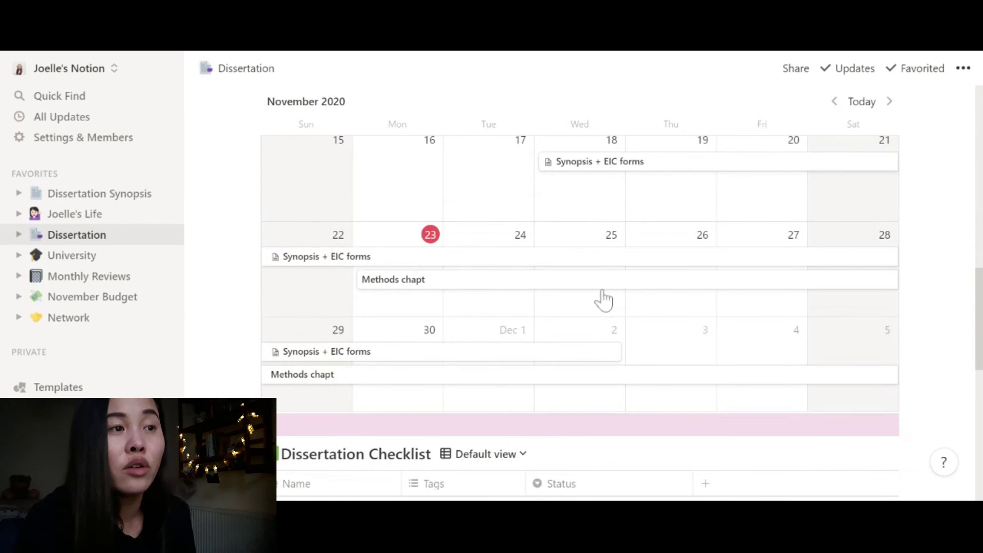
scroll(604, 299, "up", 10)
scroll(491, 440, "down", 3)
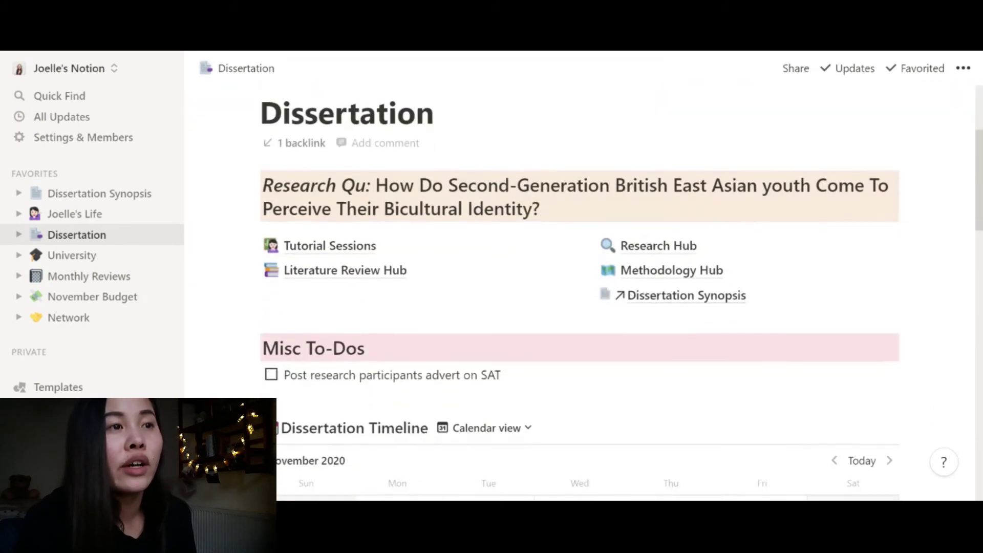
left_click(490, 433)
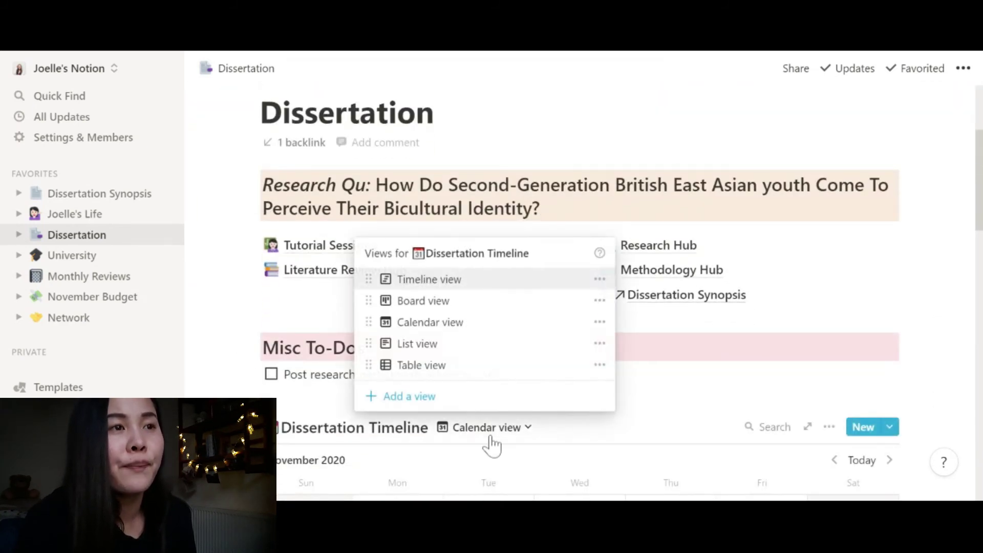
left_click(441, 281)
- Scroll down to the Dissertation Checklist and show its saved views list
scroll(932, 324, "down", 10)
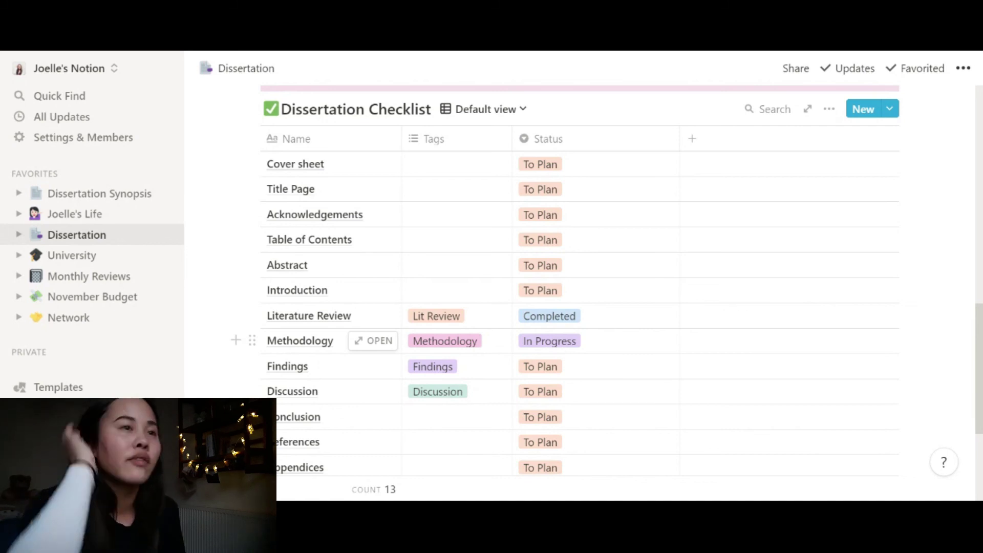
scroll(557, 348, "down", 1)
scroll(557, 353, "down", 3)
scroll(555, 343, "up", 6)
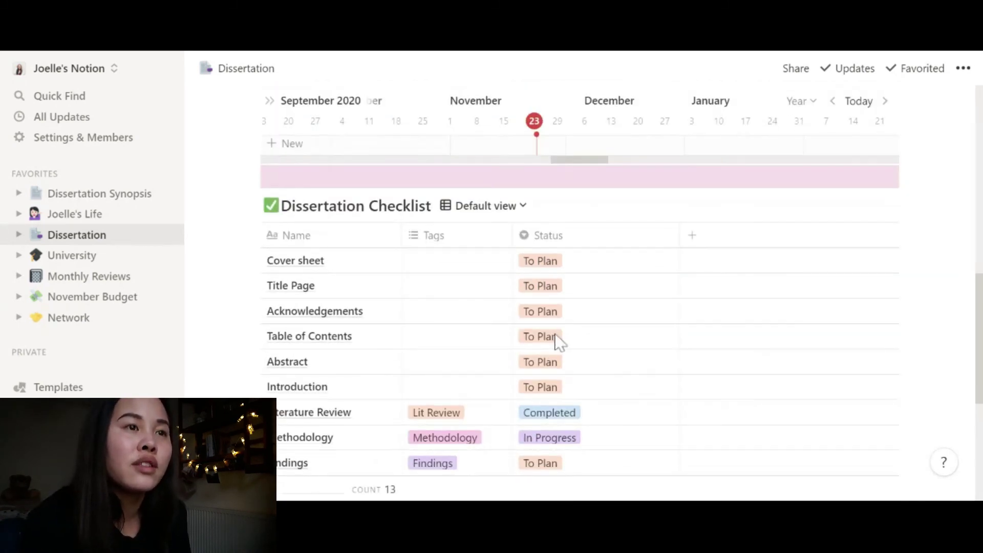
left_click(486, 207)
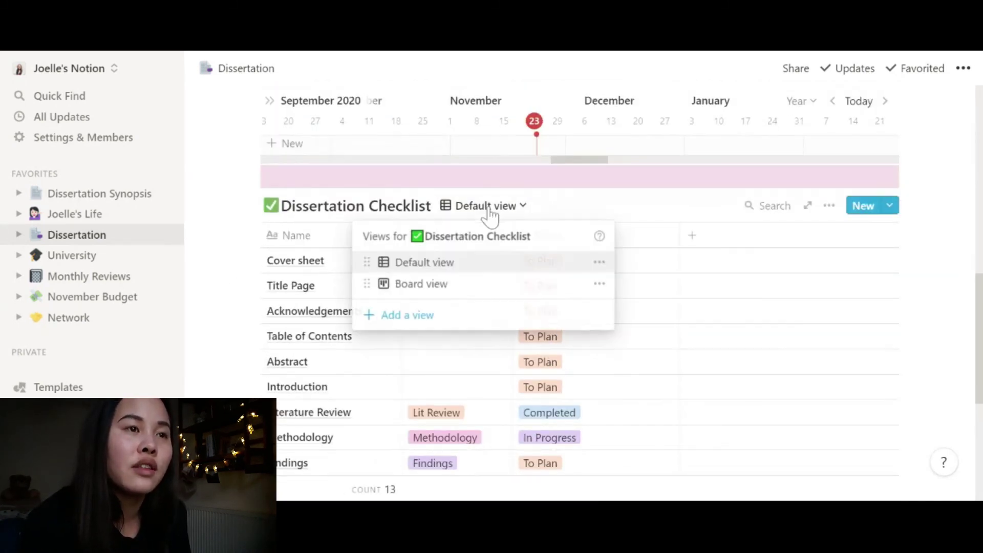
- Show the Dissertation Checklist as a board grouped by Status: To Plan 11, In Progress 1, Completed 1
left_click(435, 287)
scroll(437, 292, "down", 4)
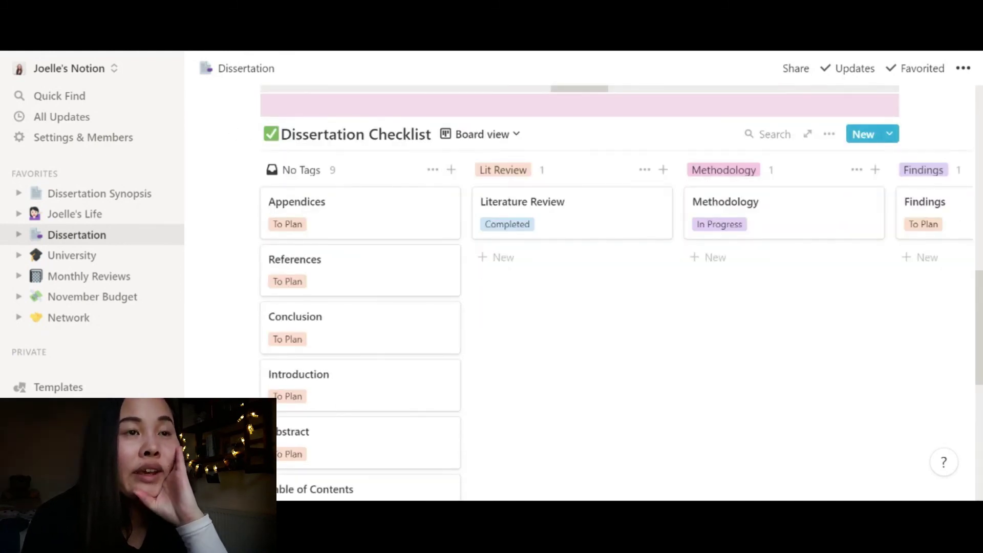
left_click(828, 134)
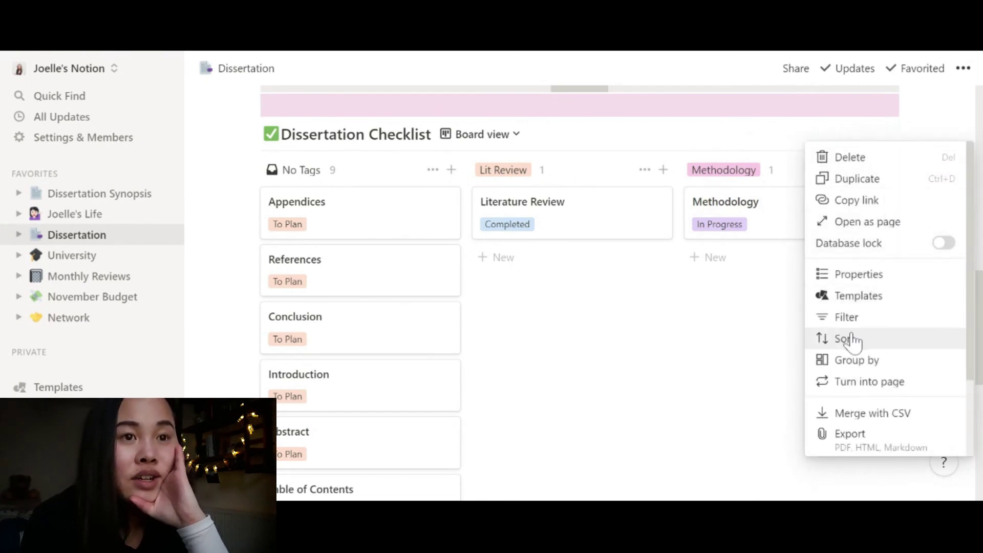
left_click(845, 364)
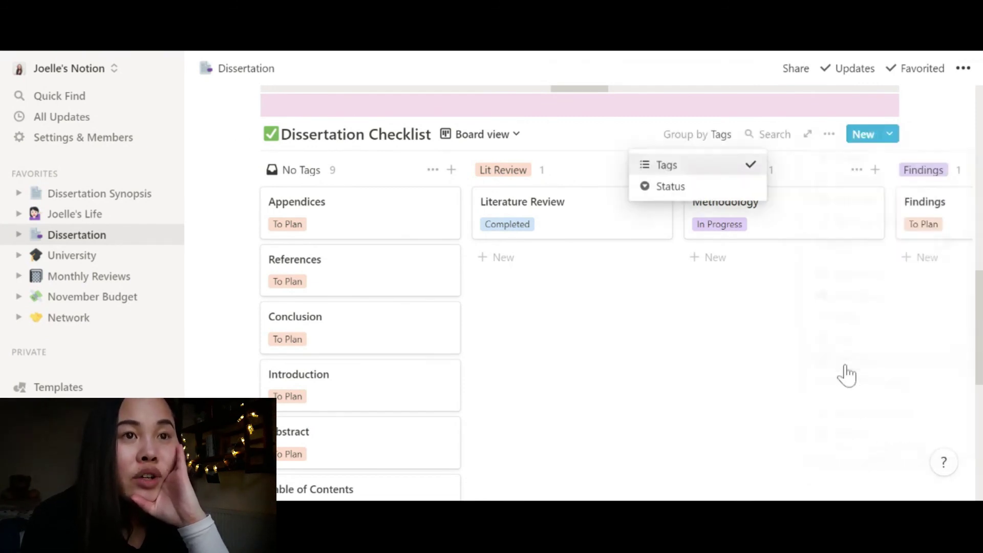
left_click(661, 187)
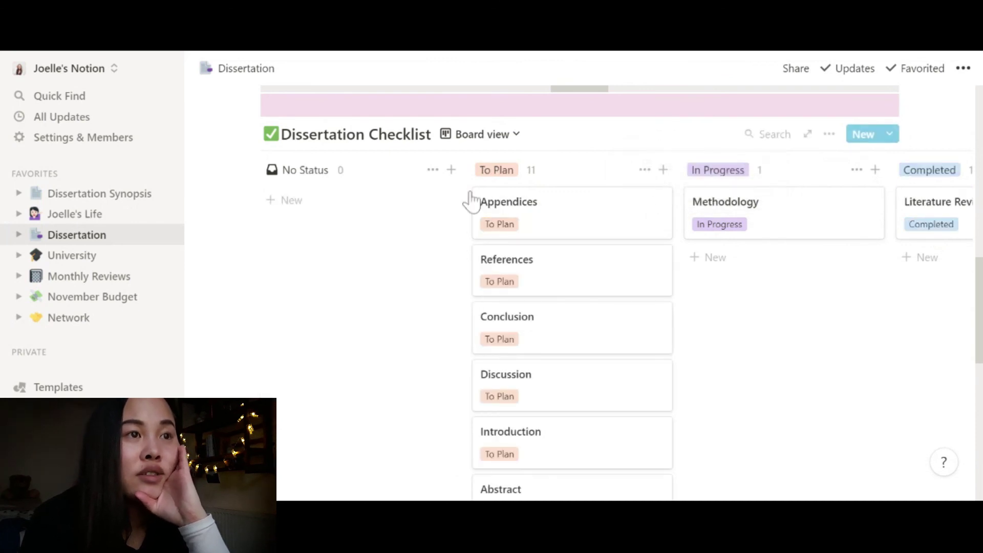
scroll(559, 215, "down", 5)
scroll(559, 215, "up", 7)
scroll(559, 215, "down", 4)
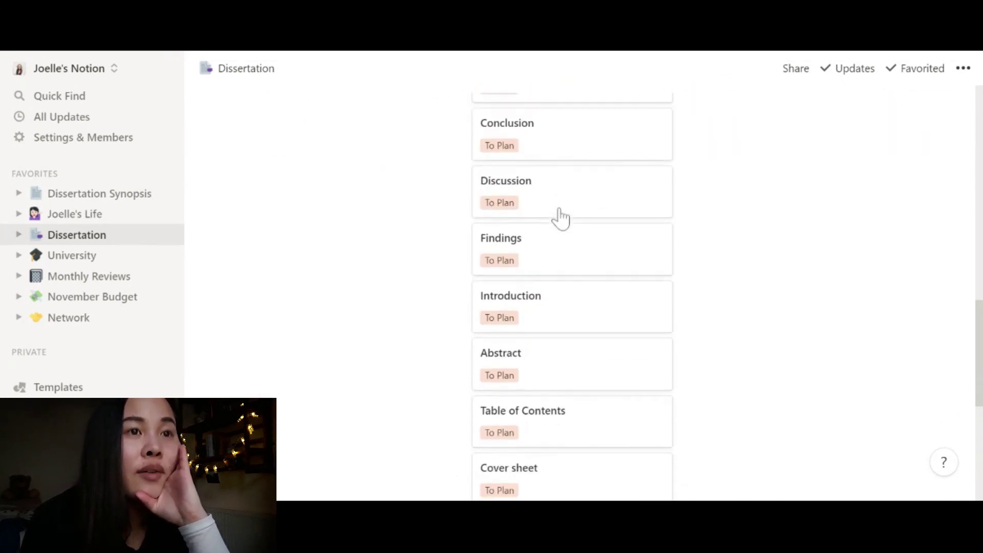
scroll(560, 215, "up", 3)
scroll(561, 218, "down", 8)
scroll(561, 217, "up", 7)
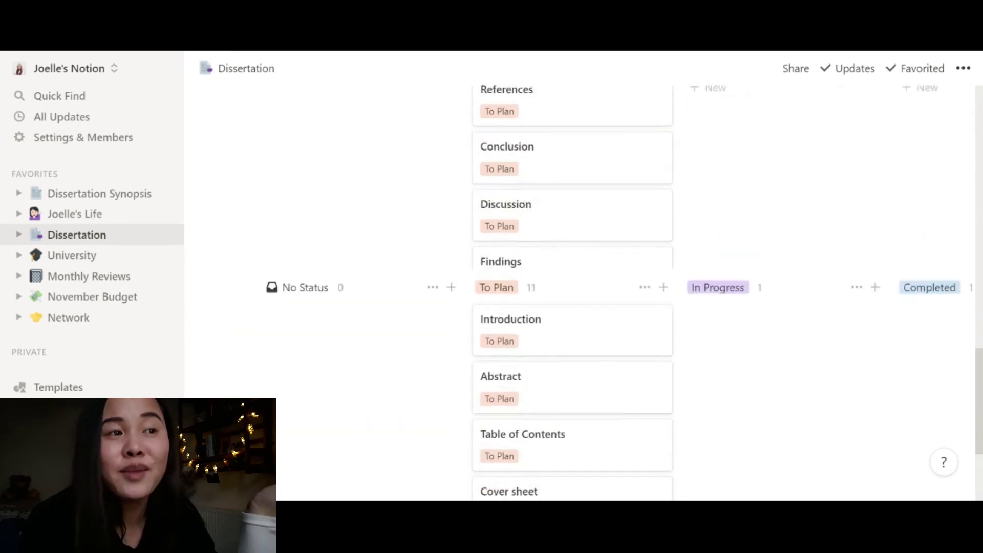
scroll(561, 218, "up", 6)
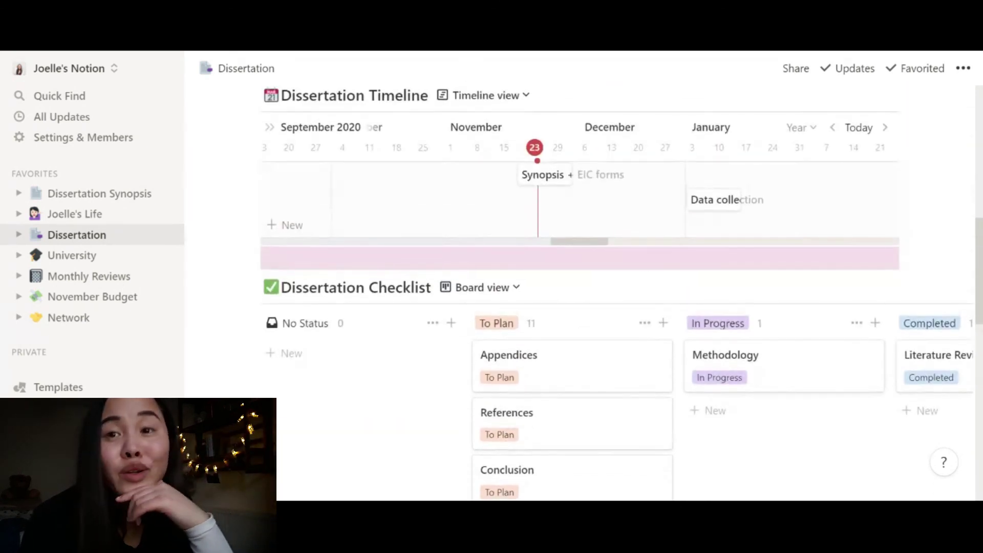